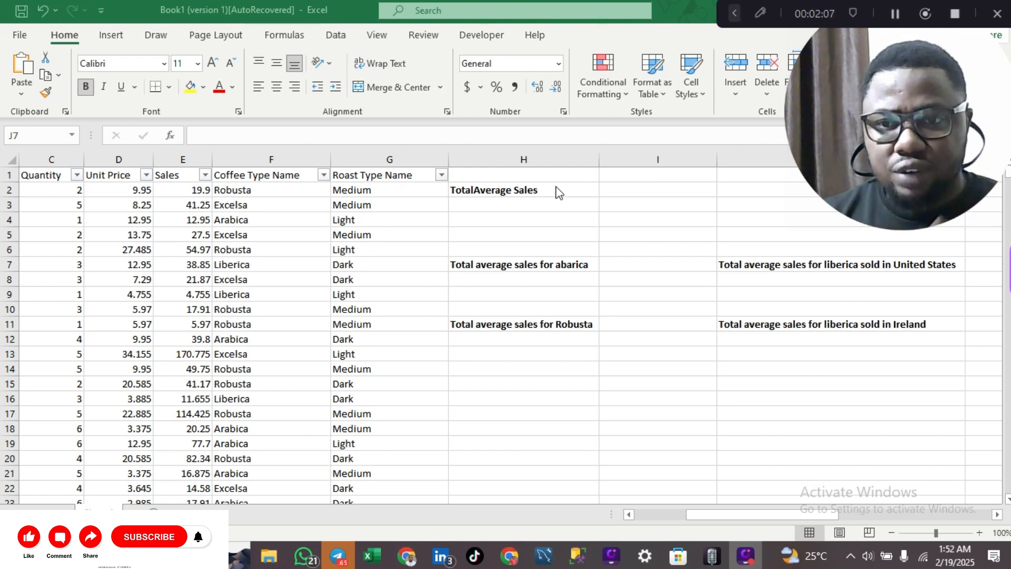
Enter =AVERAGE(E:E) in H3 to show the overall sales average, 45.134255.
{"action": "left_click", "coordinate": [513, 201]}
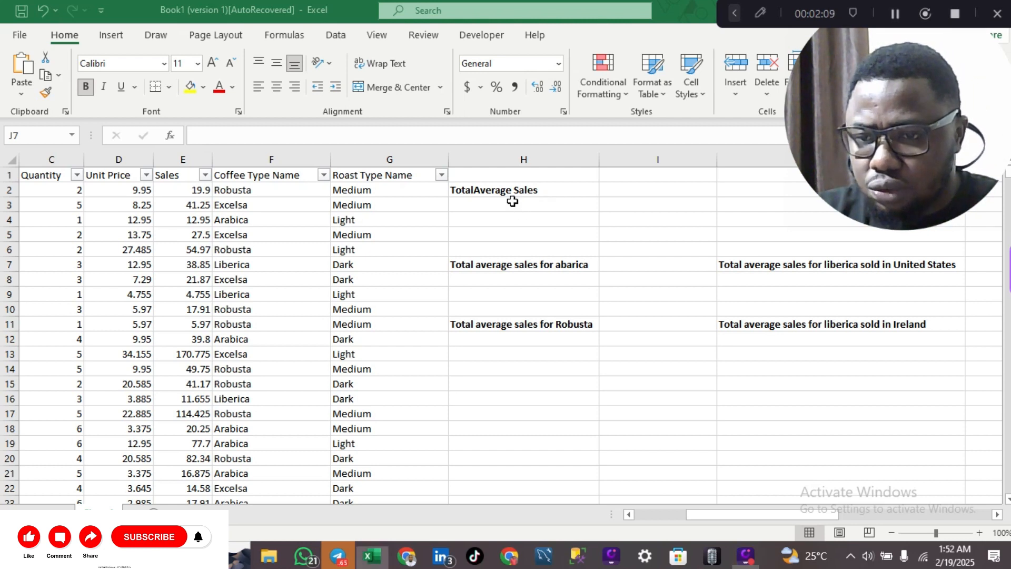
{"action": "left_click", "coordinate": [512, 202]}
{"action": "type", "text": "="}
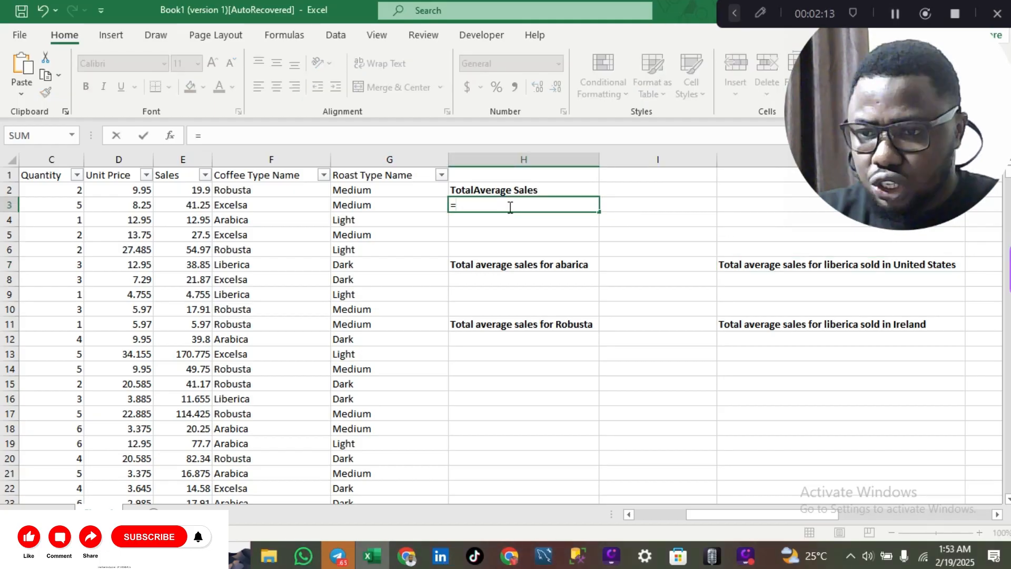
{"action": "type", "text": "avea"}
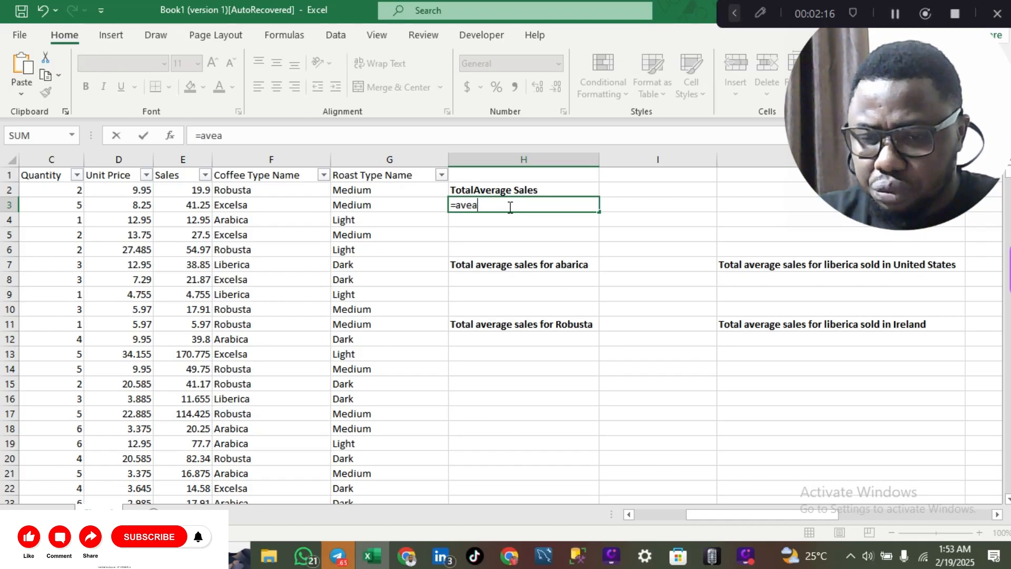
{"action": "key", "text": "BackSpace"}
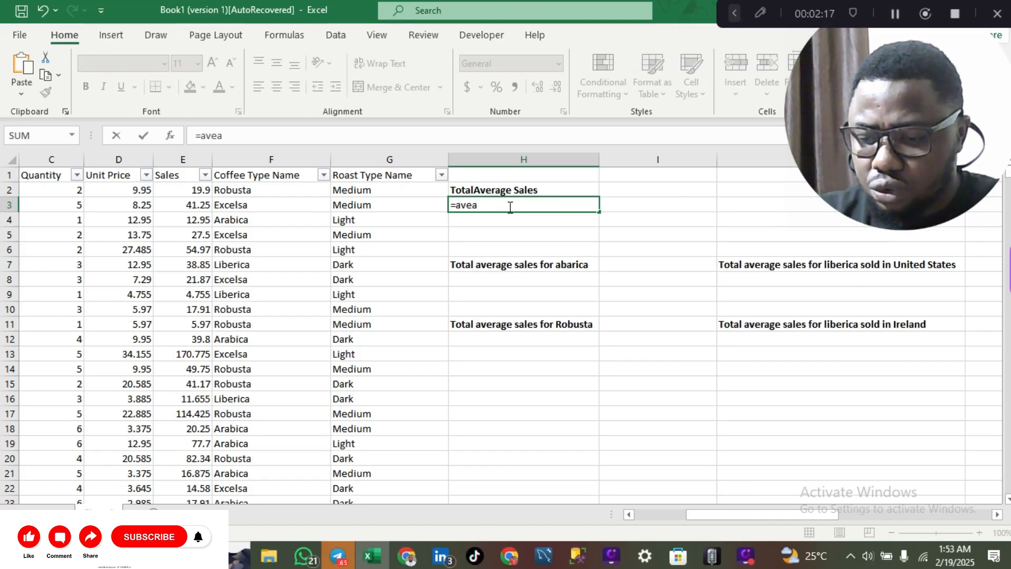
{"action": "type", "text": "rag"}
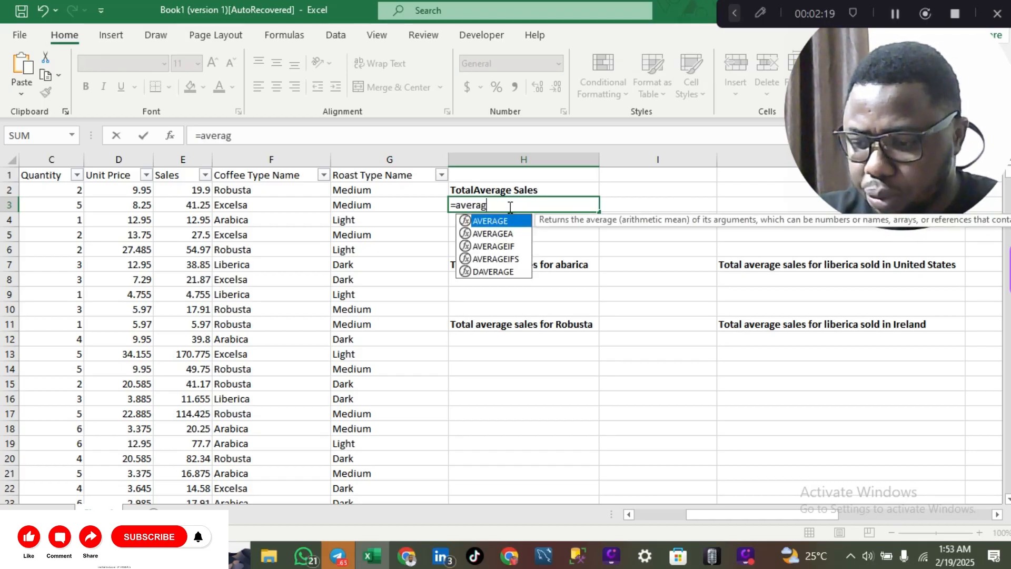
{"action": "key", "text": "Tab"}
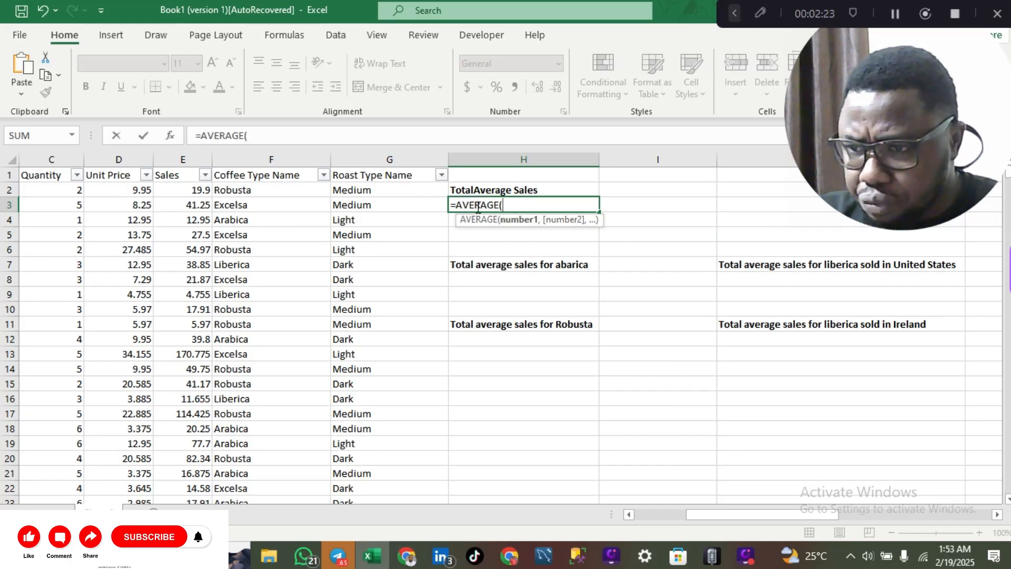
{"action": "left_click", "coordinate": [182, 160]}
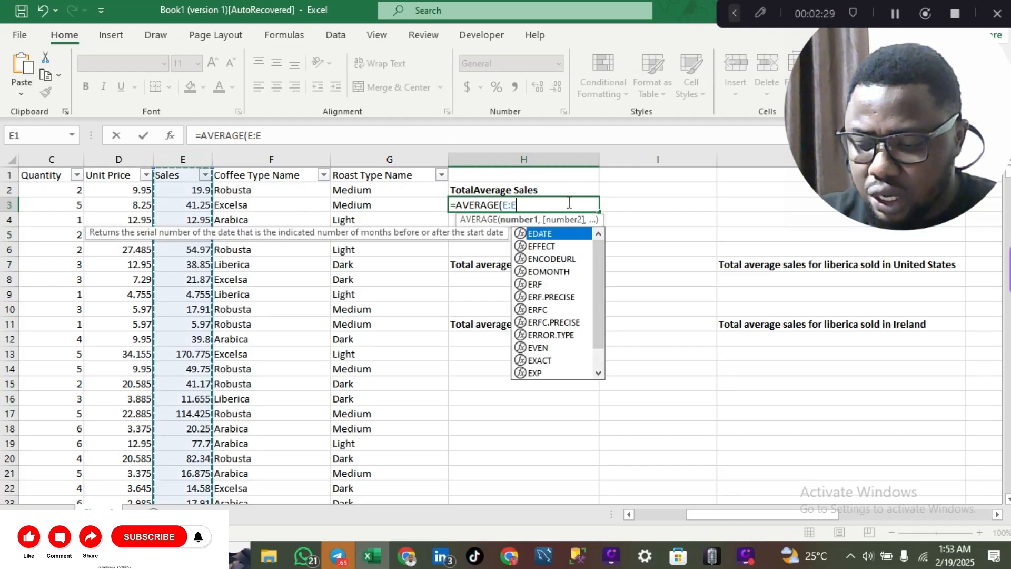
{"action": "type", "text": ")"}
{"action": "key", "text": "Return"}
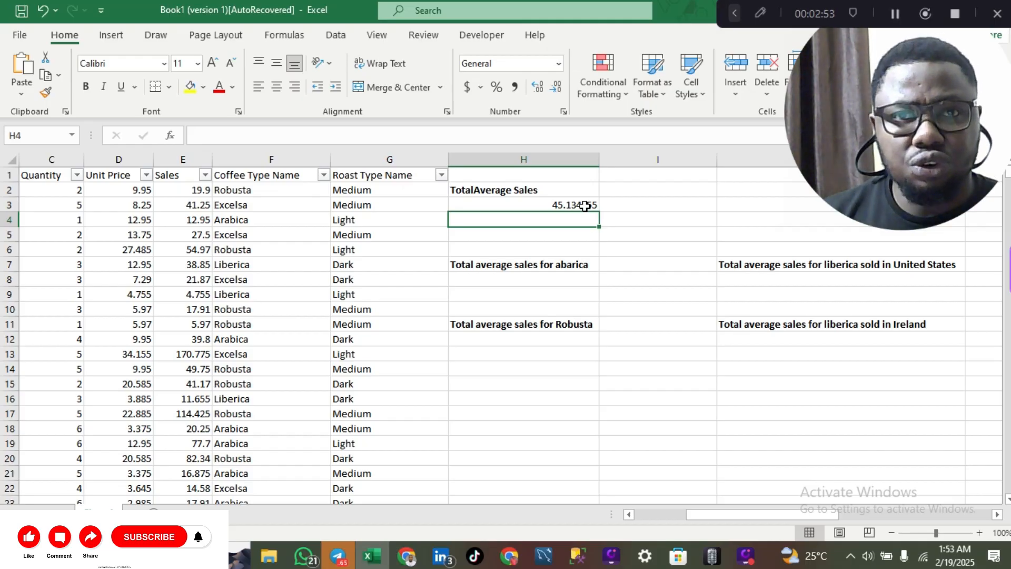
{"action": "left_click", "coordinate": [532, 281]}
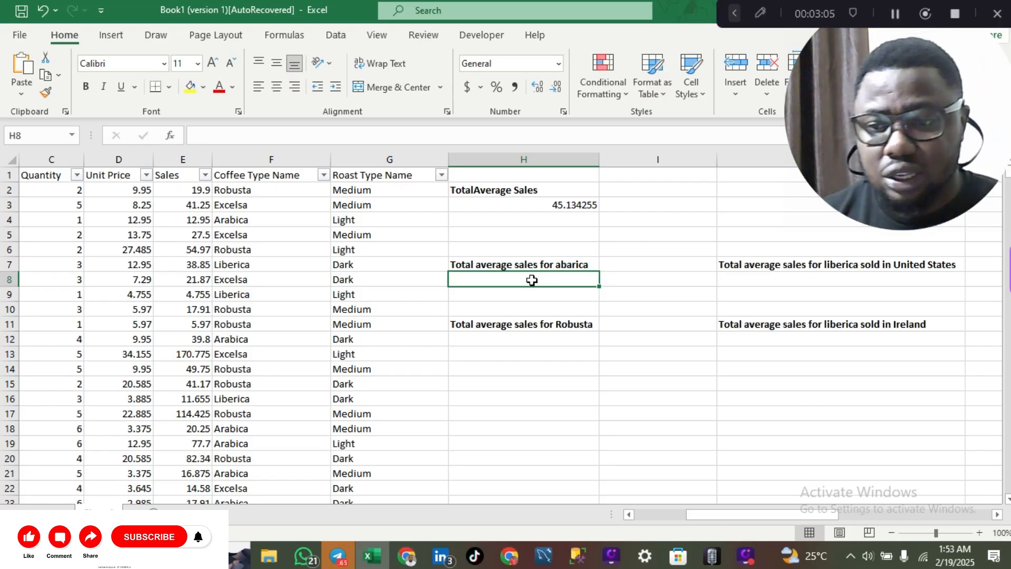
Enter =AVERAGEIF(F:F,F4,E:E) in H8 for the Arabica average, 44.57763258.
{"action": "type", "text": "="}
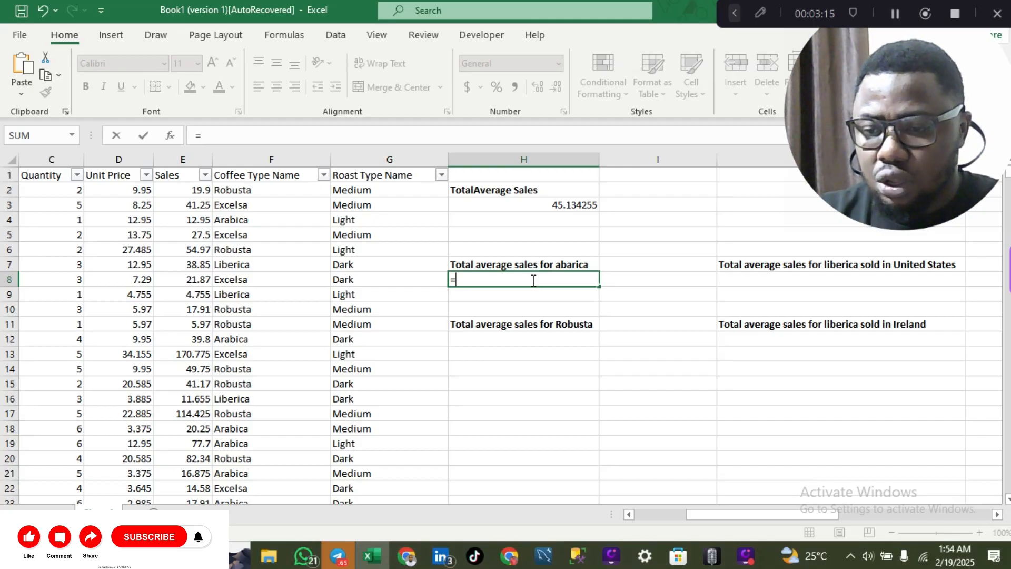
{"action": "type", "text": "avera"}
{"action": "key", "text": "Down"}
{"action": "key", "text": "Down"}
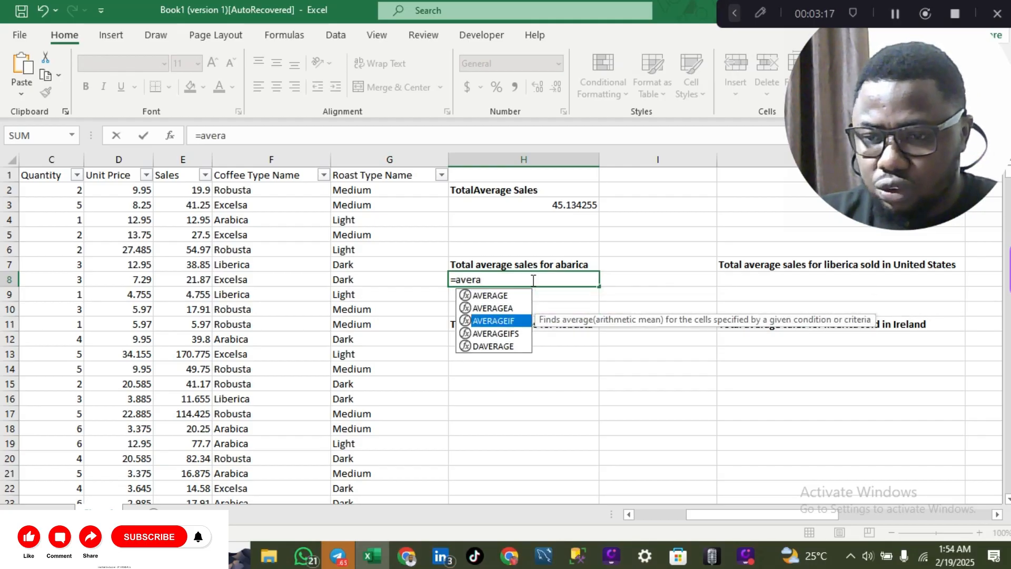
{"action": "key", "text": "Tab"}
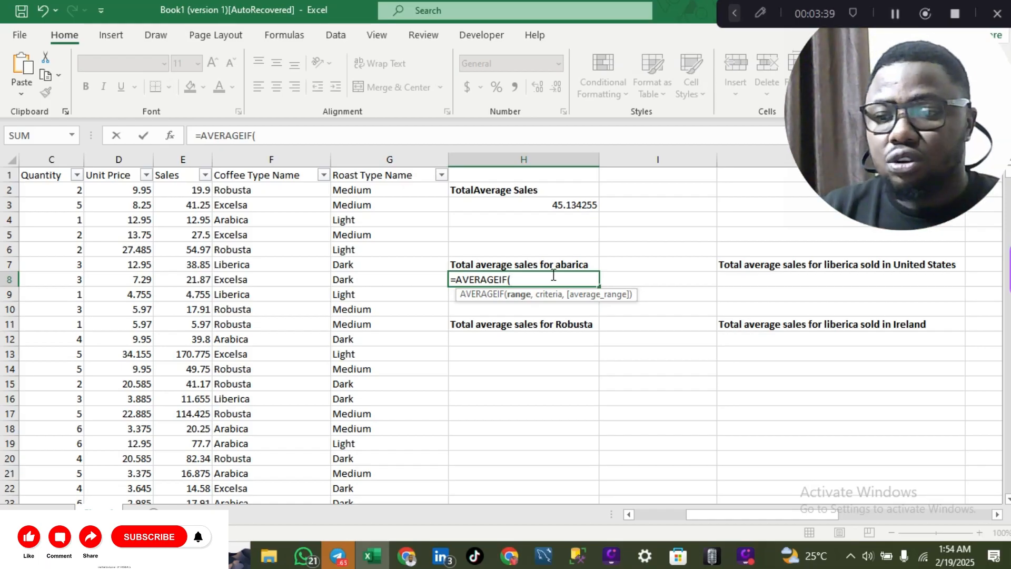
{"action": "left_click", "coordinate": [291, 159]}
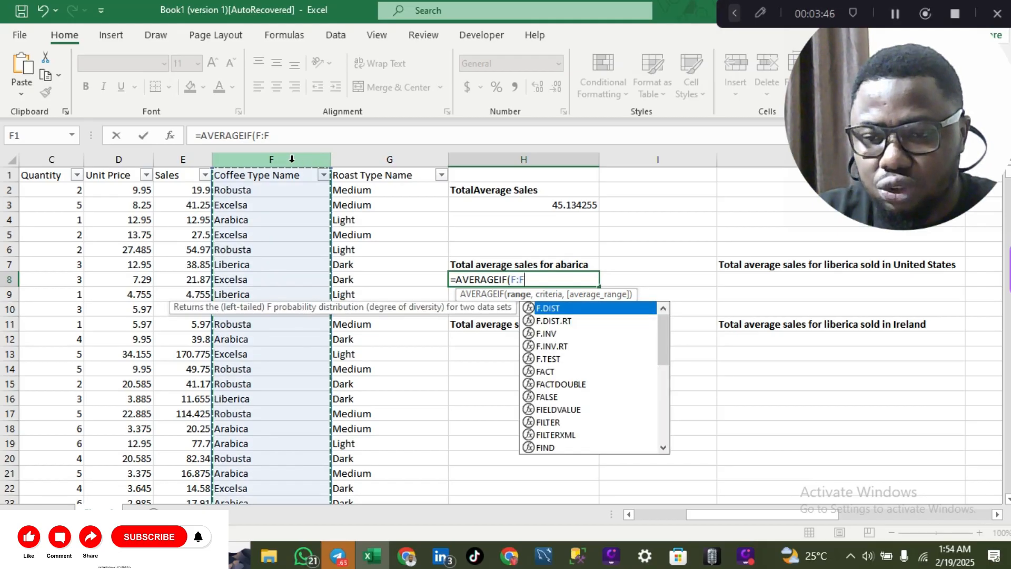
{"action": "type", "text": ","}
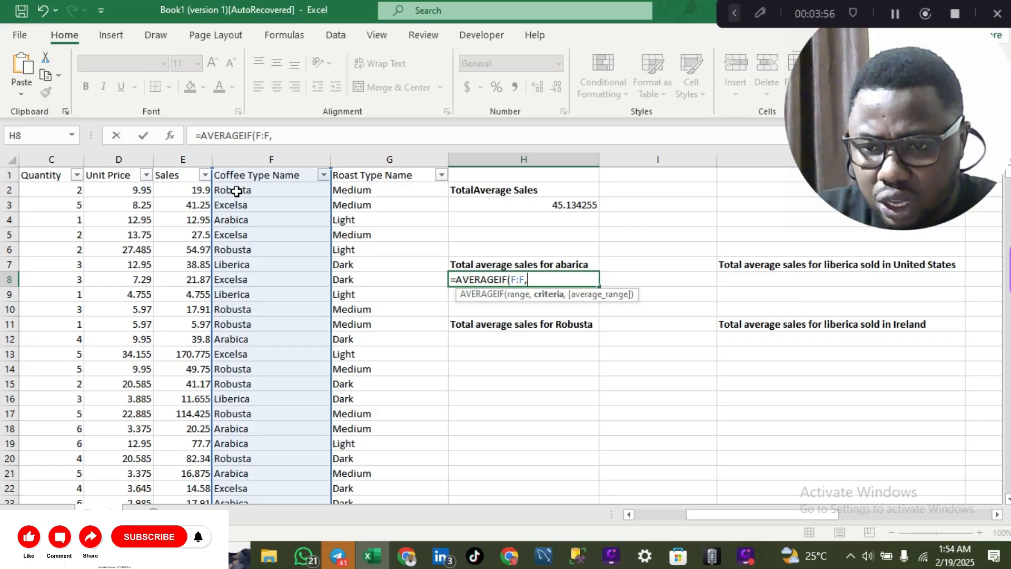
{"action": "left_click", "coordinate": [233, 220]}
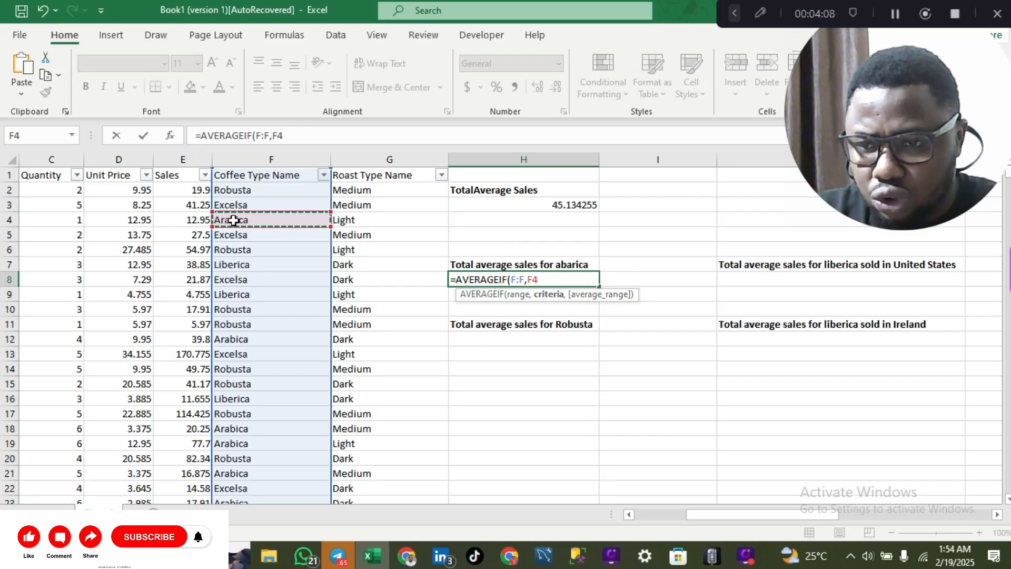
{"action": "type", "text": ","}
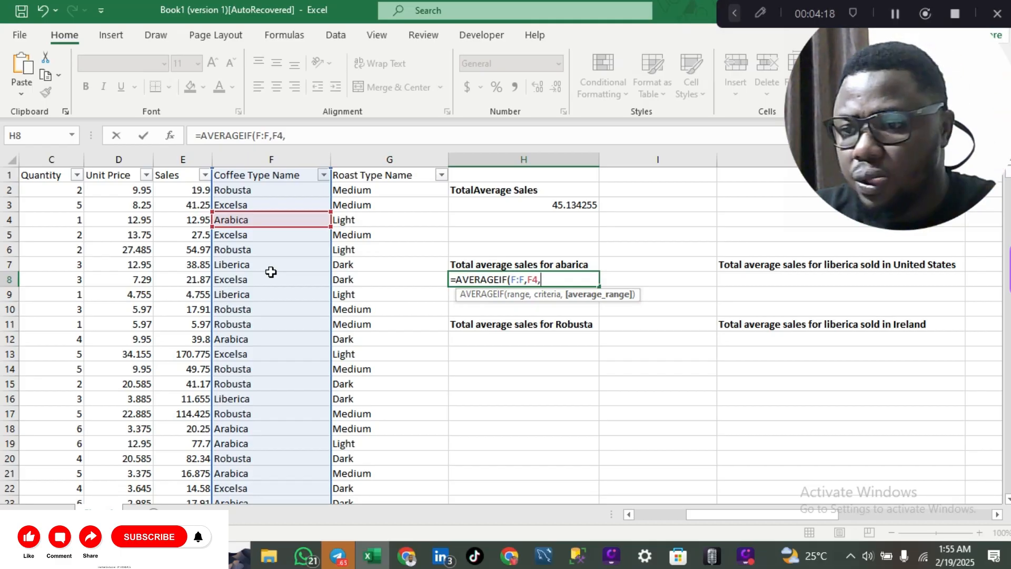
{"action": "left_click", "coordinate": [190, 160]}
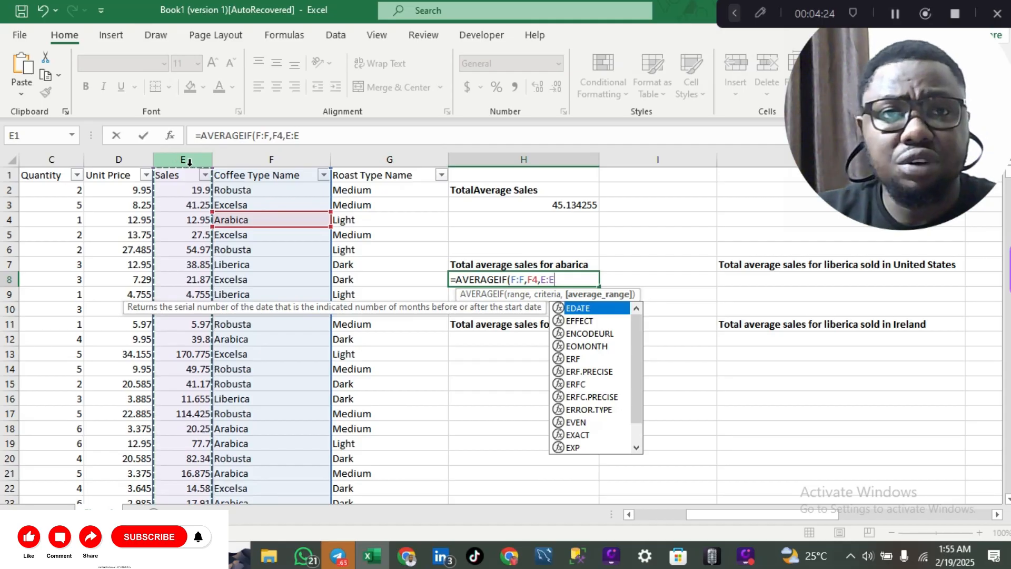
{"action": "type", "text": ")"}
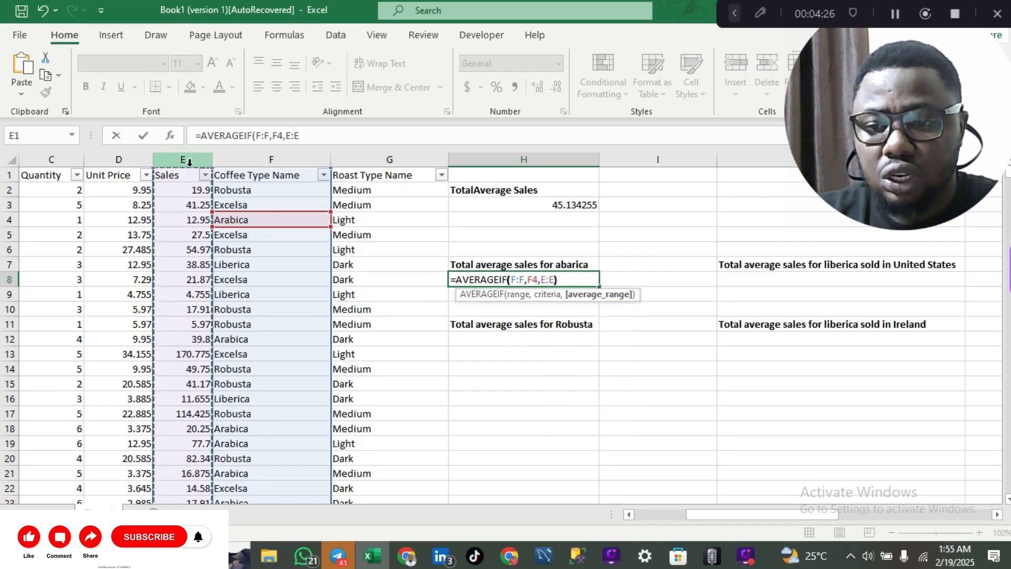
{"action": "key", "text": "Return"}
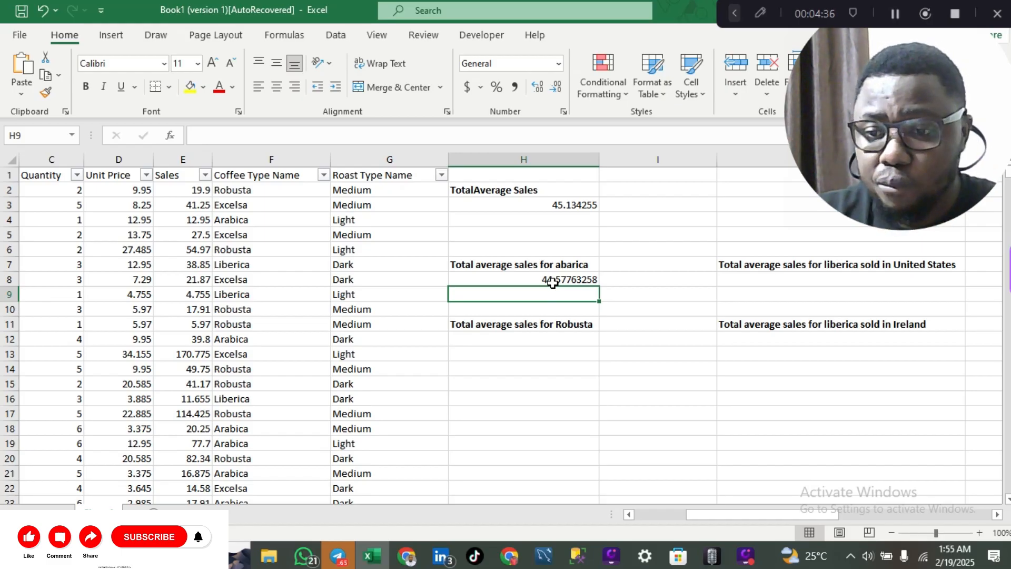
Enter =AVERAGEIF(F:F,F2,E:E) in H12 for the Robusta average, 37.36616183.
{"action": "left_click", "coordinate": [538, 341]}
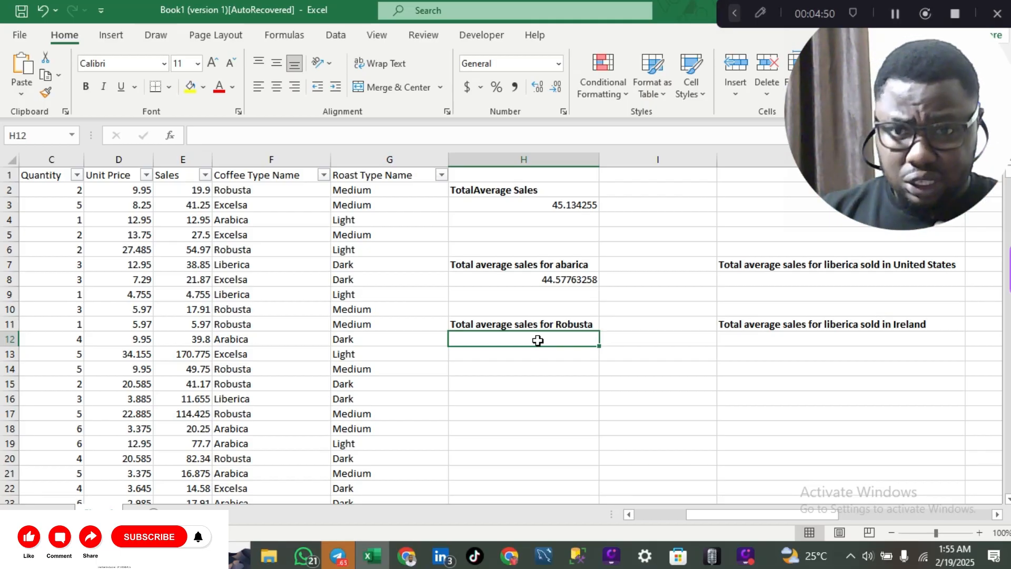
{"action": "type", "text": "="}
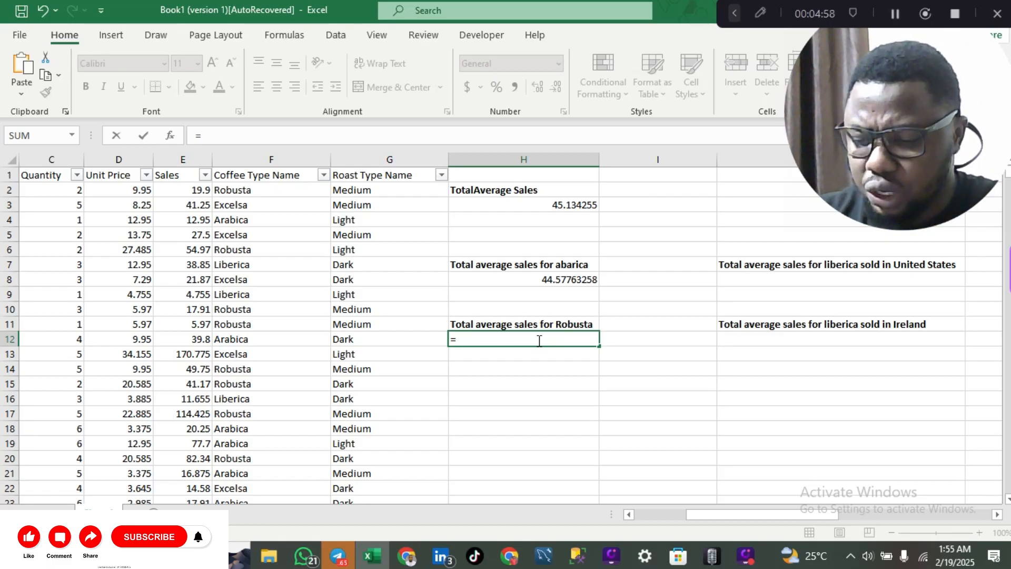
{"action": "type", "text": "avear"}
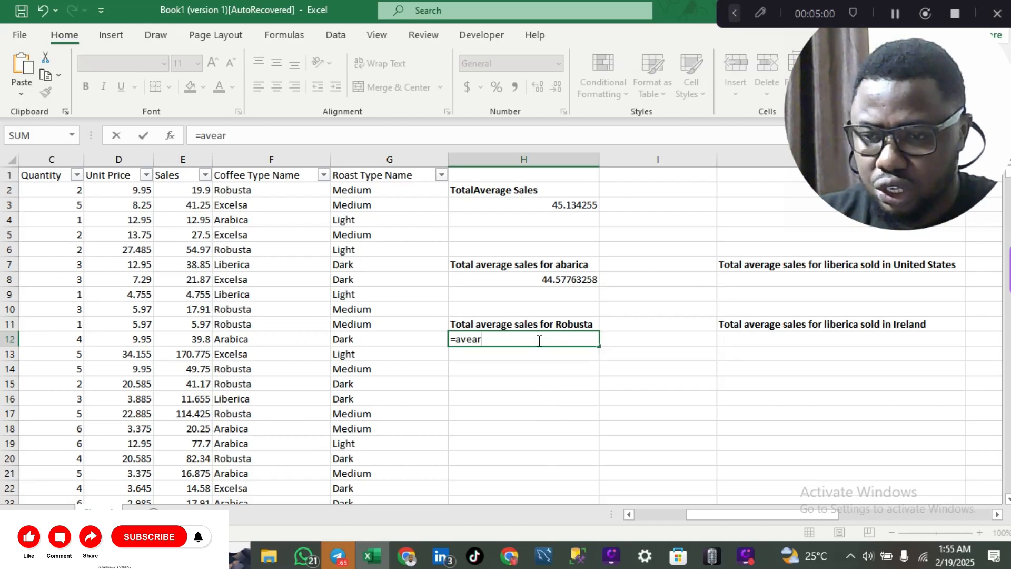
{"action": "key", "text": "BackSpace"}
{"action": "key", "text": "BackSpace"}
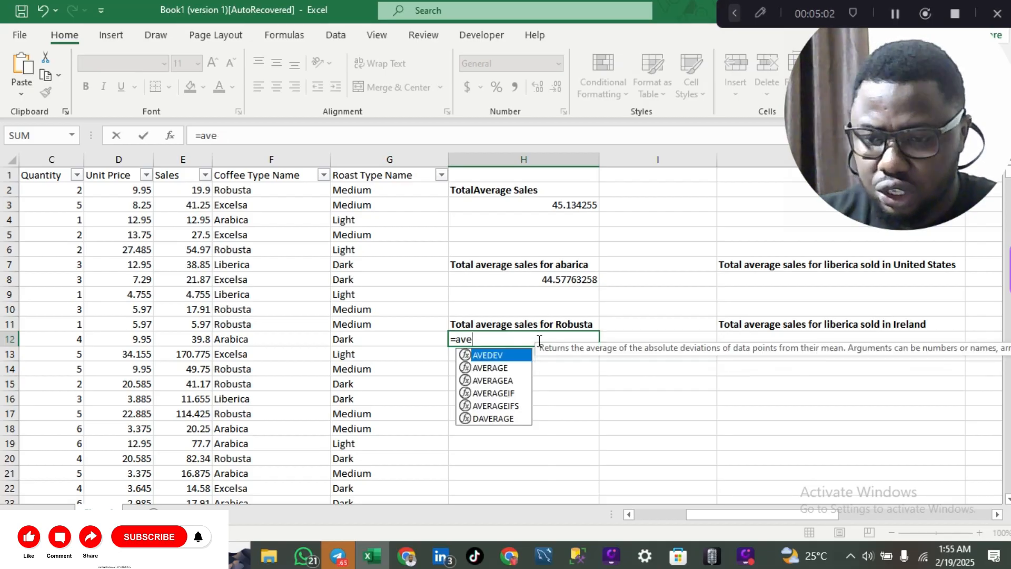
{"action": "key", "text": "Down"}
{"action": "key", "text": "Down"}
{"action": "key", "text": "Down"}
{"action": "key", "text": "Tab"}
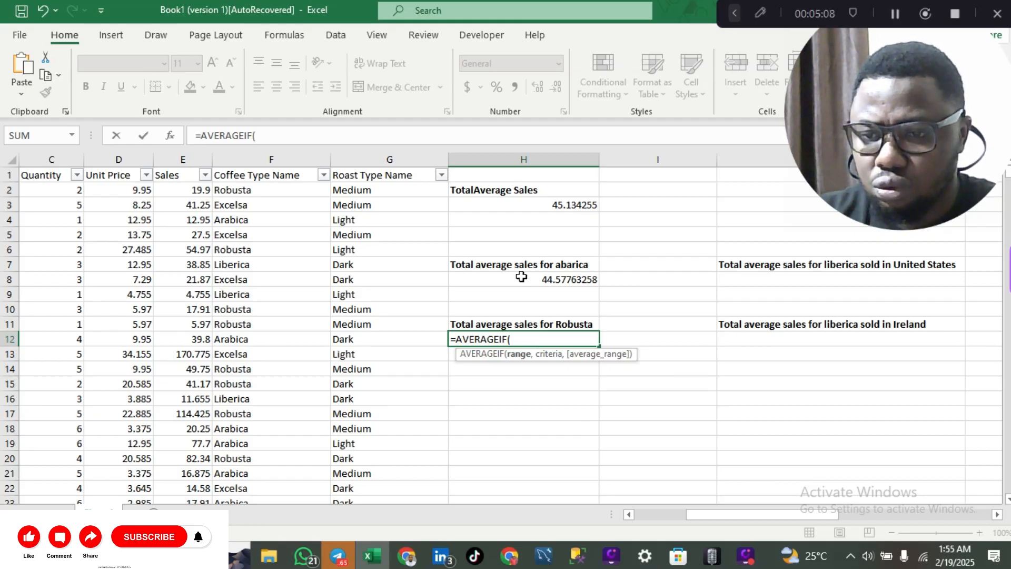
{"action": "left_click", "coordinate": [305, 161]}
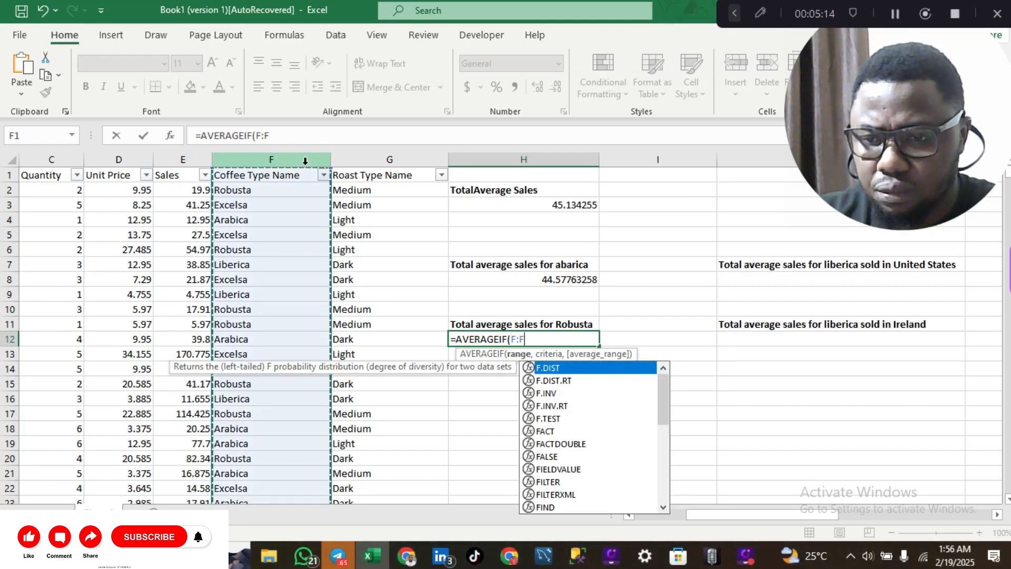
{"action": "type", "text": ","}
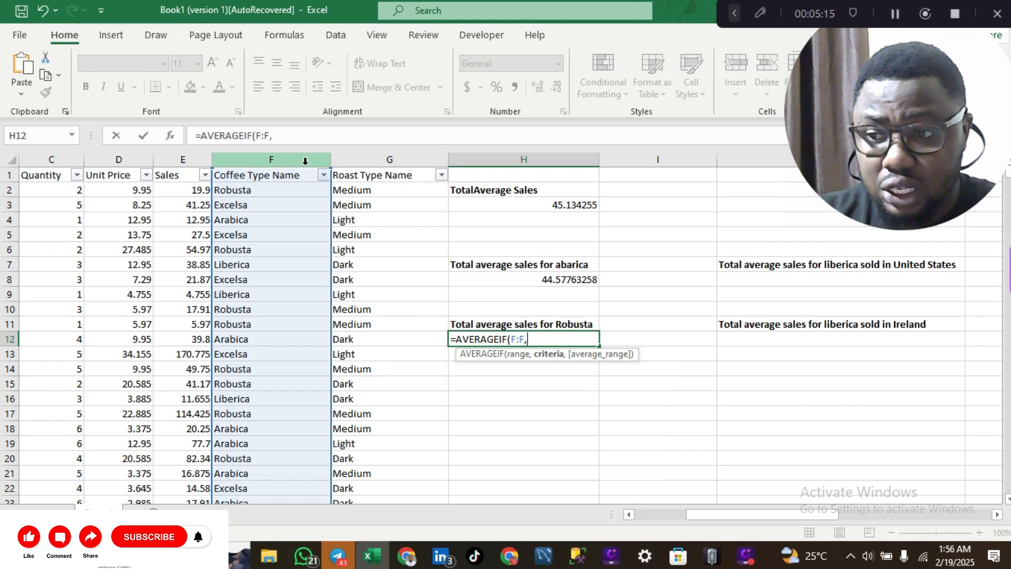
{"action": "left_click", "coordinate": [243, 191]}
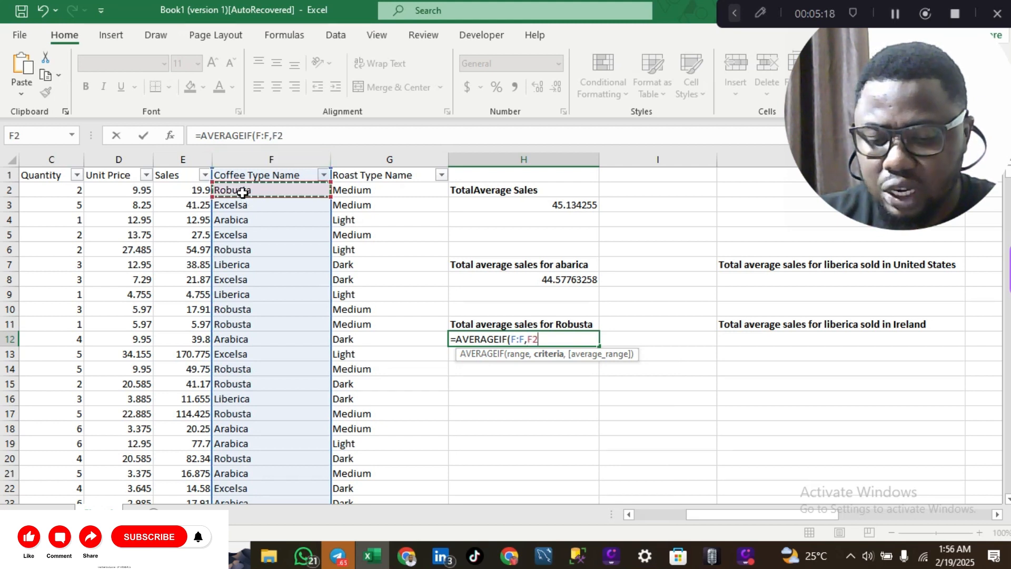
{"action": "type", "text": ","}
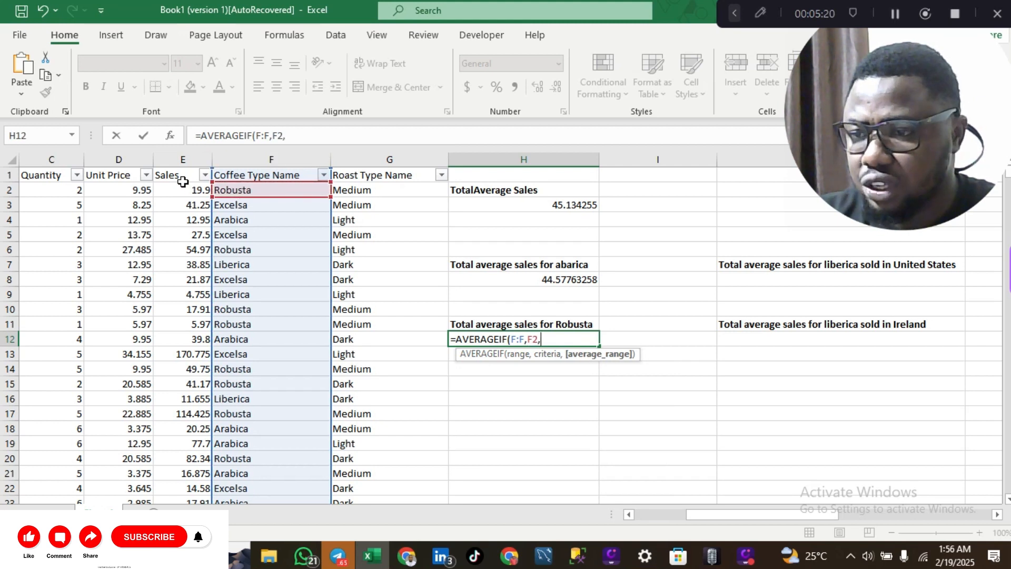
{"action": "left_click", "coordinate": [188, 156]}
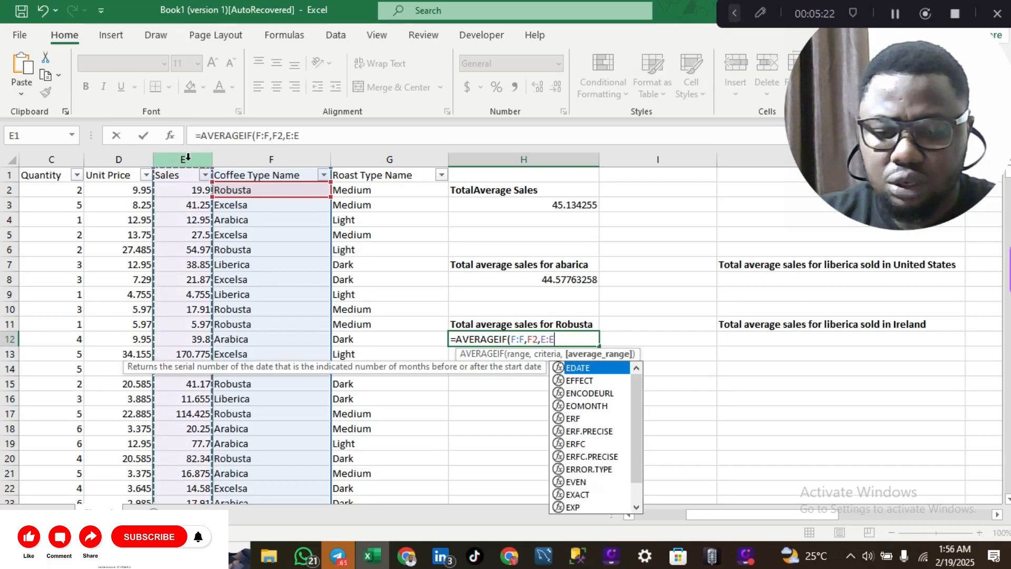
{"action": "key", "text": "Return"}
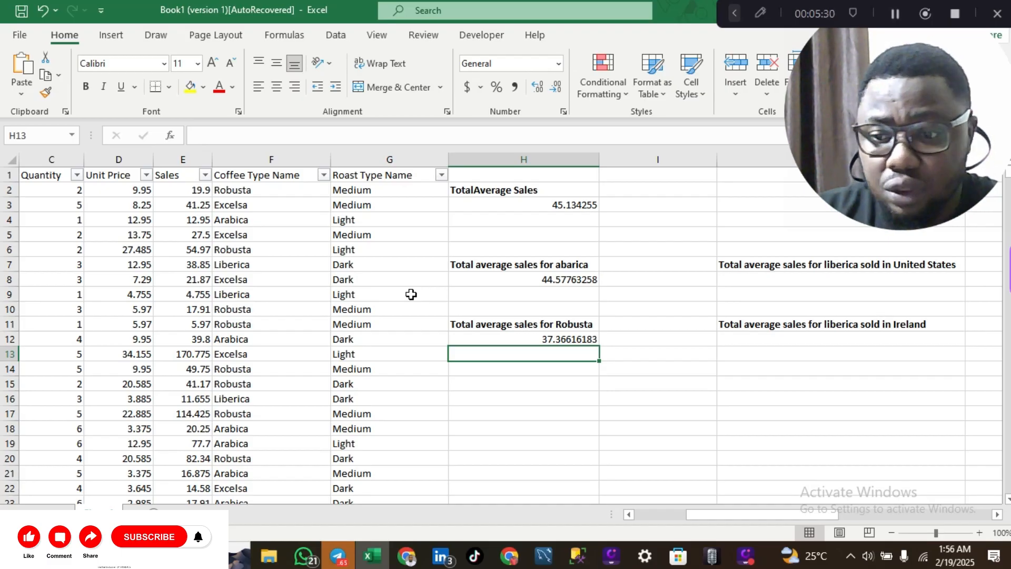
Start an AVERAGEIF formula in H17 and bring up its Function Arguments dialog.
{"action": "left_click", "coordinate": [498, 414]}
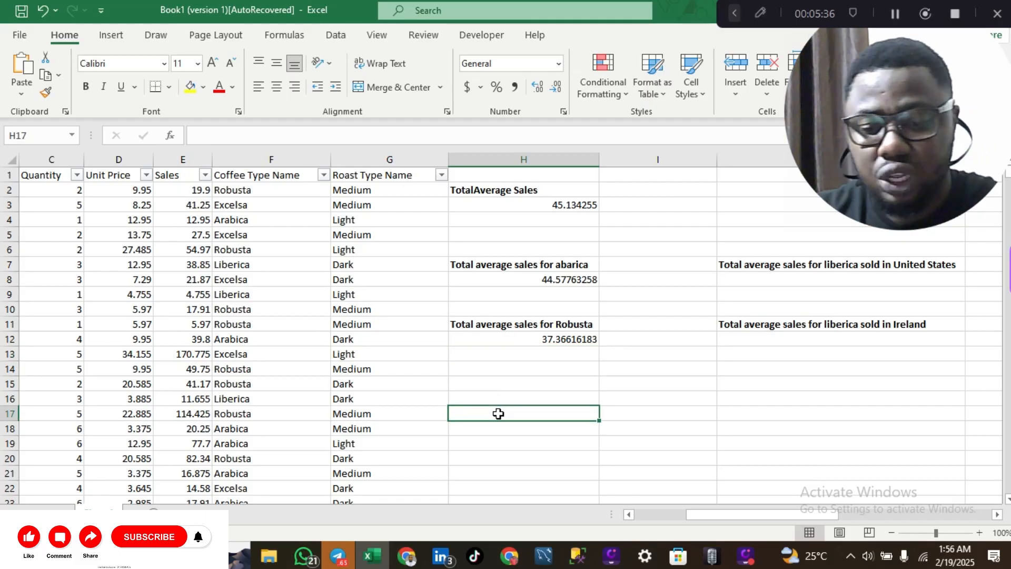
{"action": "type", "text": "="}
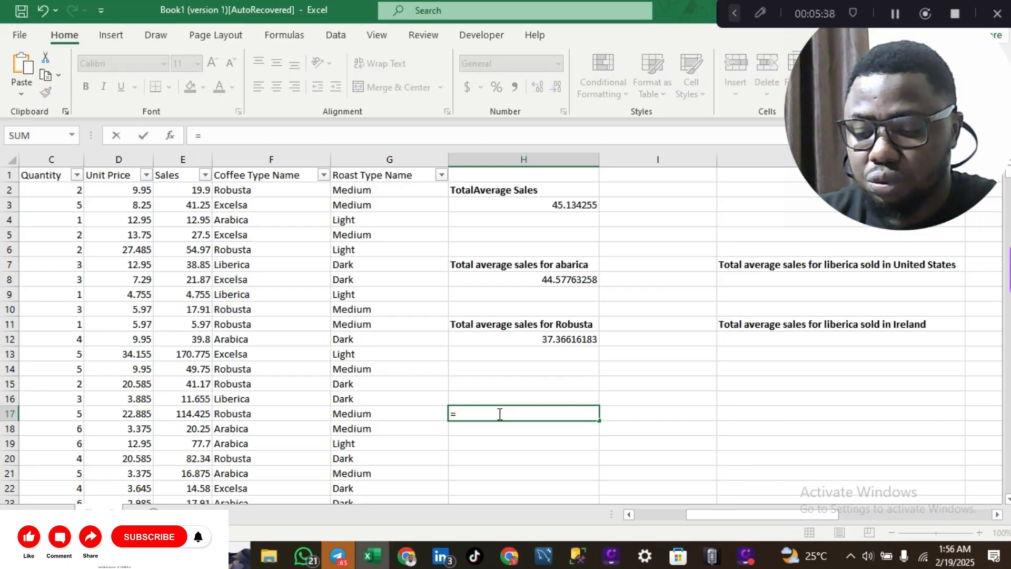
{"action": "type", "text": "avear"}
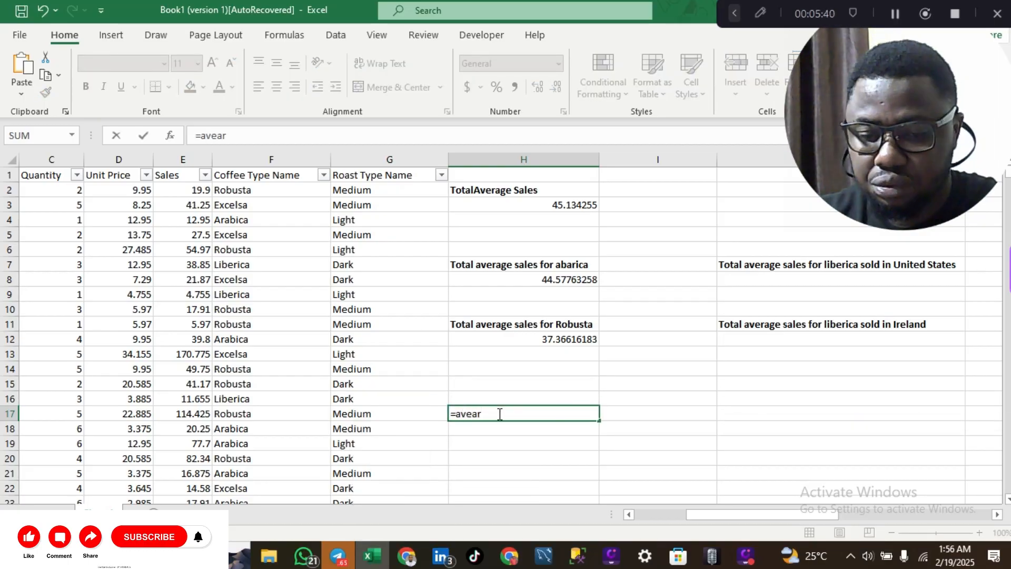
{"action": "key", "text": "BackSpace"}
{"action": "key", "text": "BackSpace"}
{"action": "key", "text": "Down"}
{"action": "key", "text": "Down"}
{"action": "key", "text": "Down"}
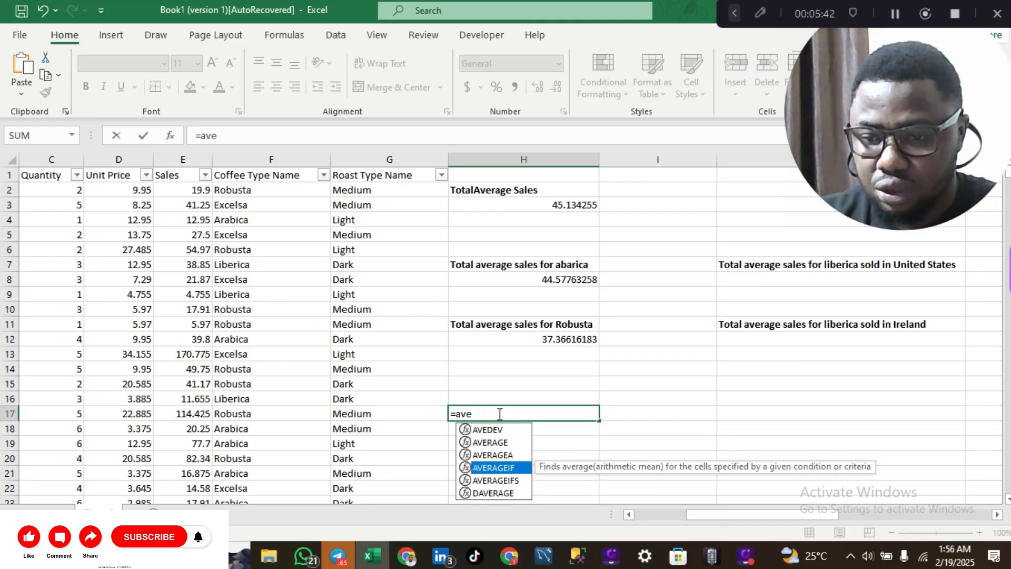
{"action": "key", "text": "Tab"}
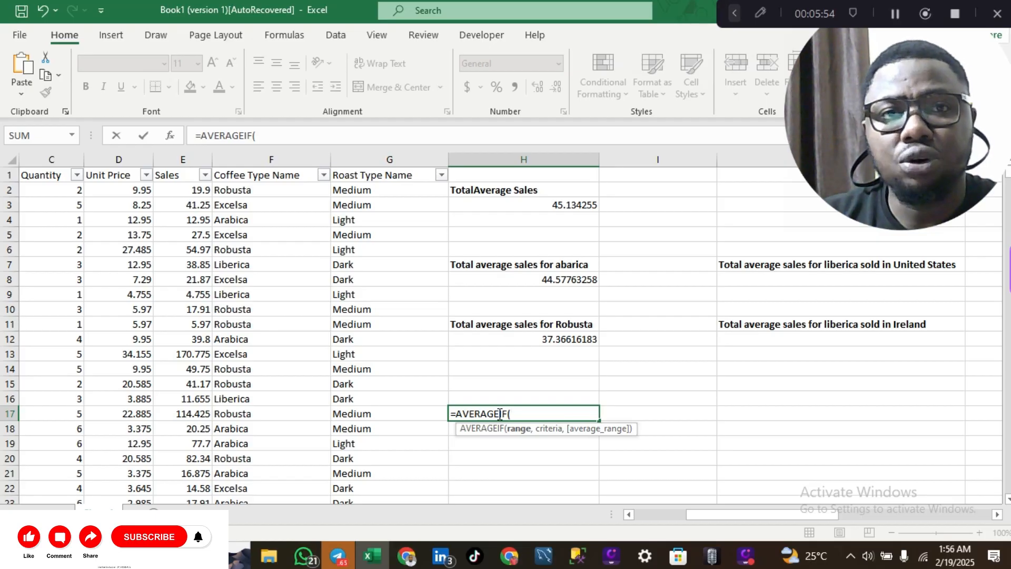
{"action": "key", "text": "ctrl+a"}
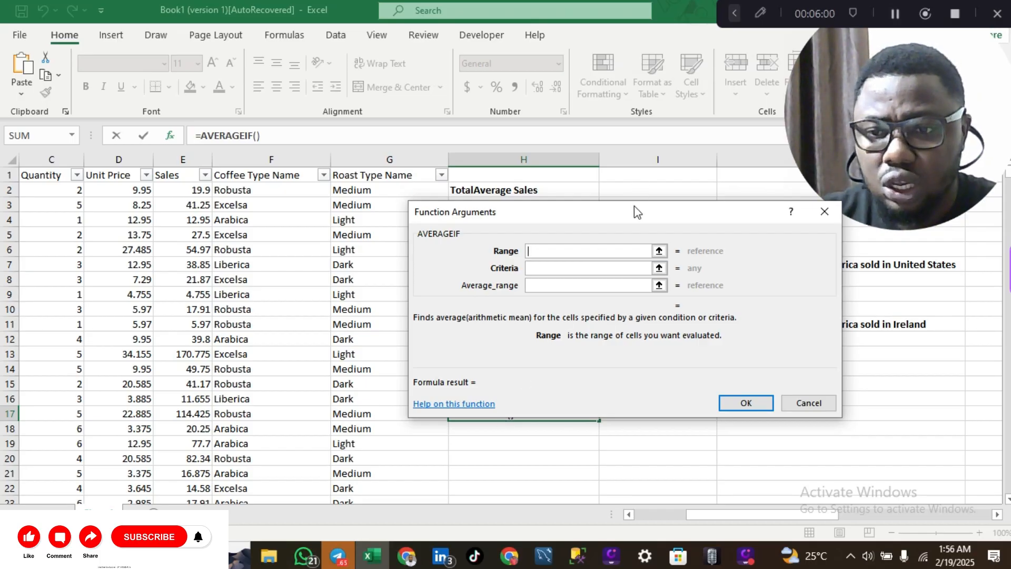
Set AVERAGEIF Range F:F, Criteria F2 and Average_range E:E, giving 37.36616183 in H17.
{"action": "left_click_drag", "start_coordinate": [637, 212], "coordinate": [683, 195]}
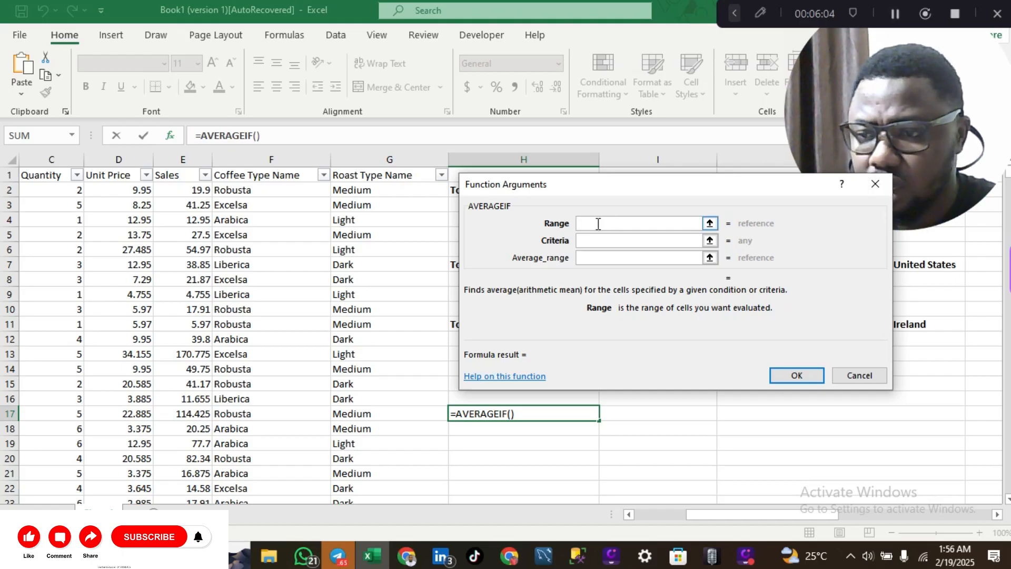
{"action": "left_click", "coordinate": [263, 159]}
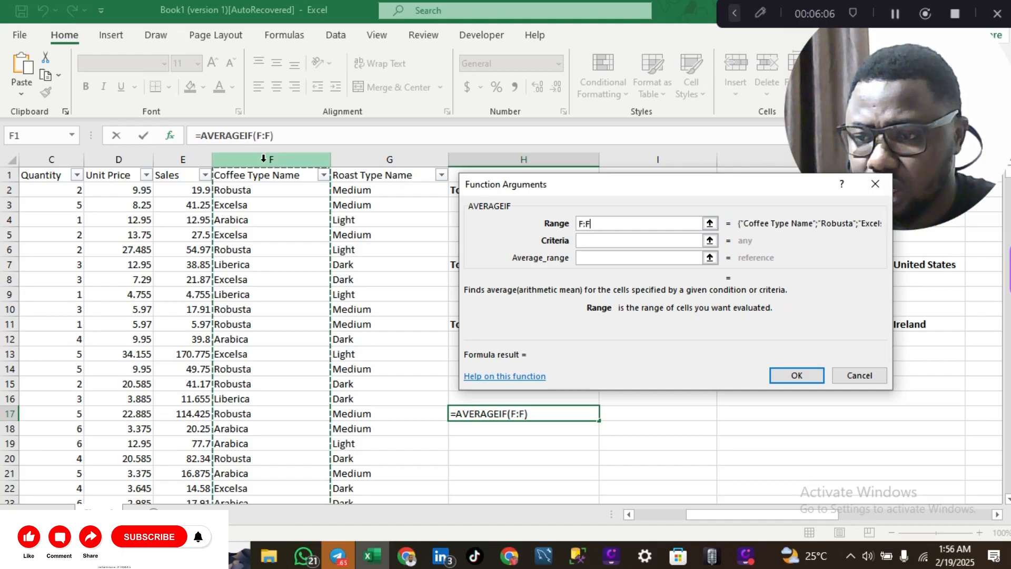
{"action": "left_click", "coordinate": [599, 240]}
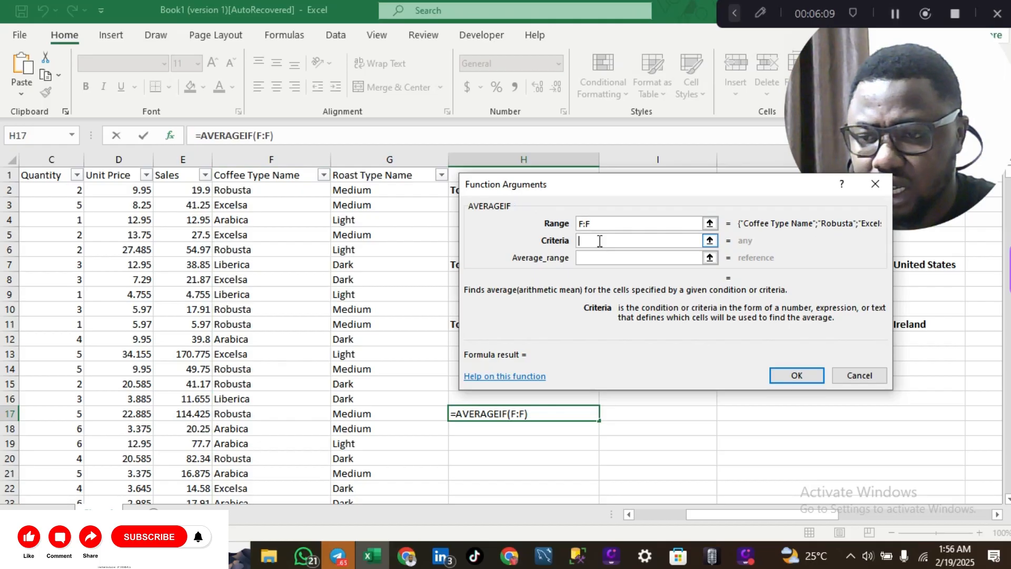
{"action": "left_click", "coordinate": [239, 194]}
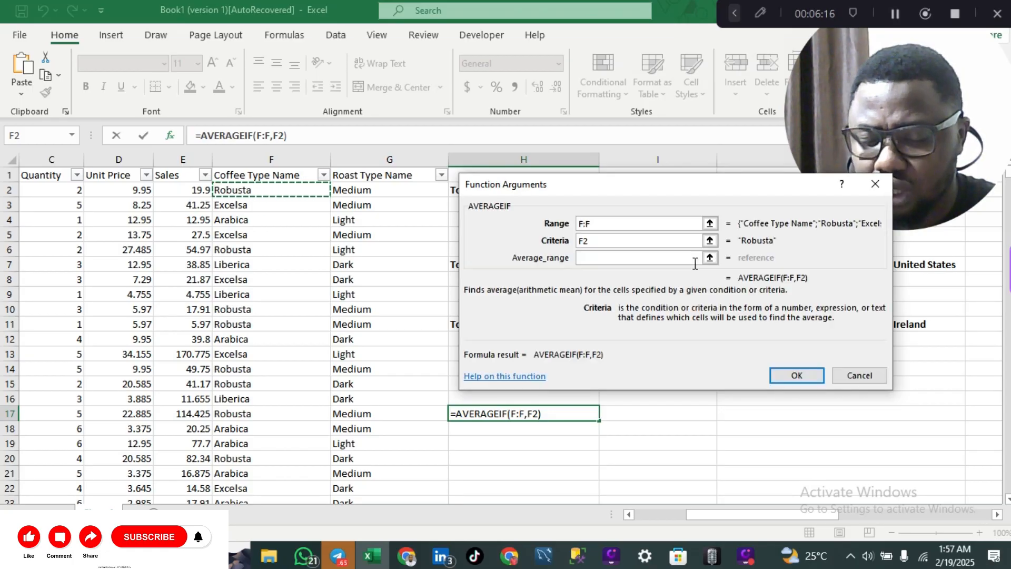
{"action": "left_click", "coordinate": [637, 259]}
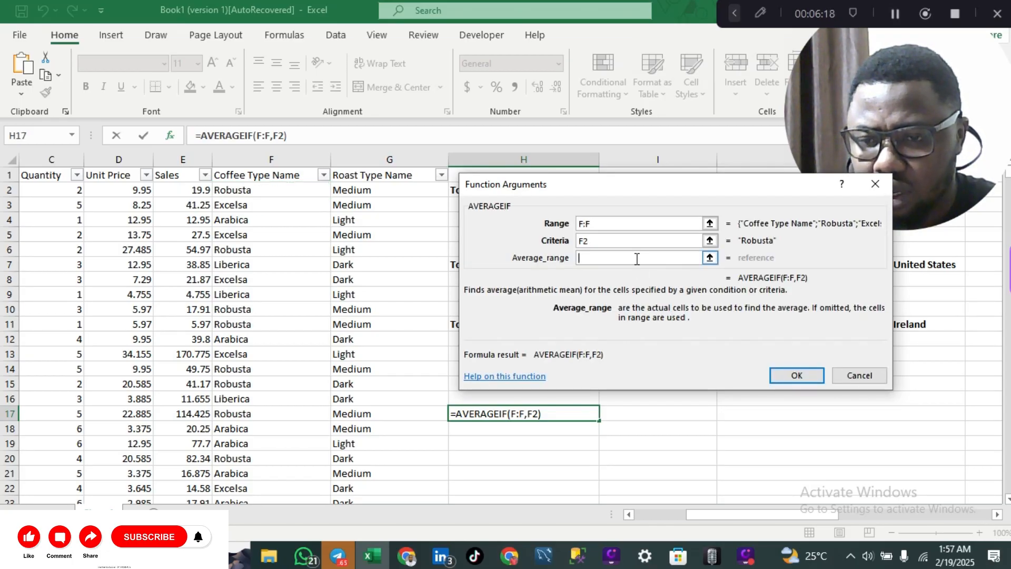
{"action": "left_click", "coordinate": [173, 160]}
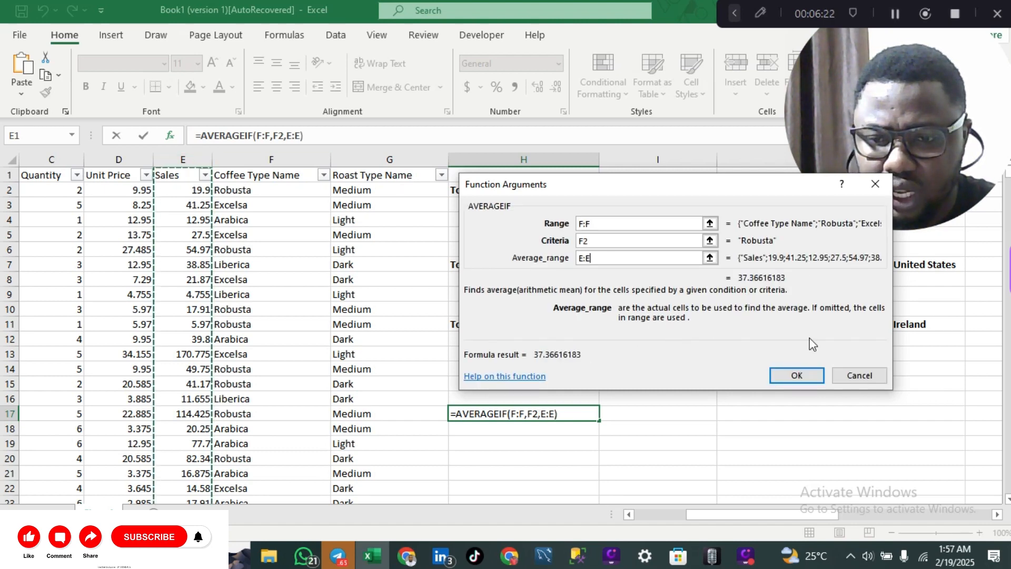
{"action": "left_click", "coordinate": [801, 374]}
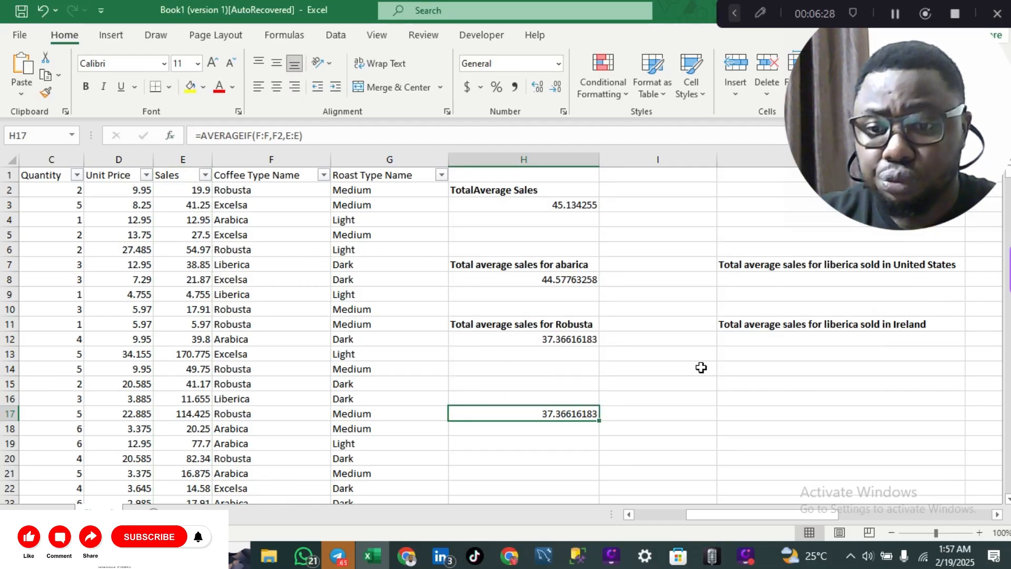
{"action": "scroll", "coordinate": [701, 367], "scroll_direction": "right", "scroll_amount": 1}
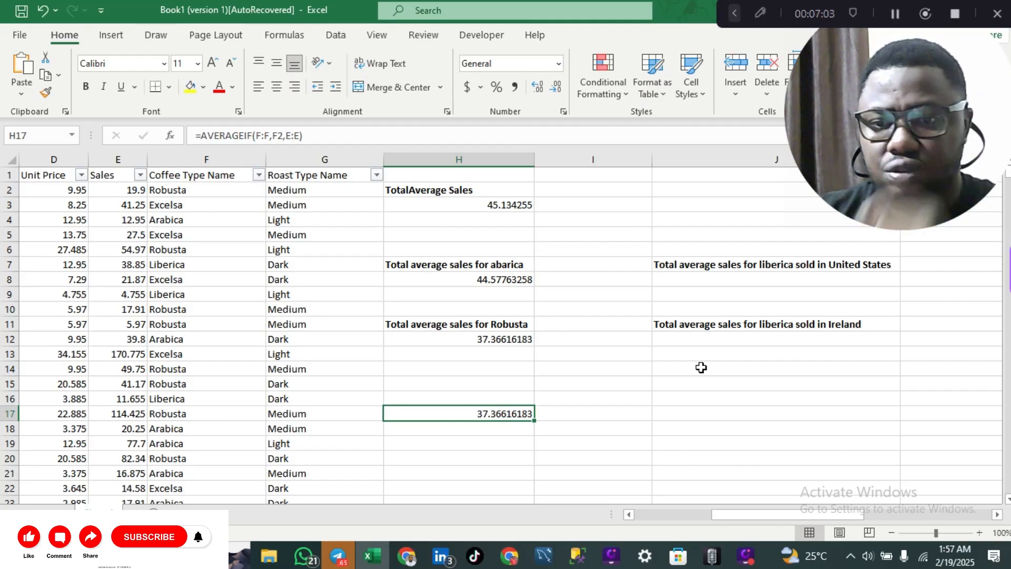
Begin =AVERAGEIFS(E:E,F:F,F7 in J8 to average Sales for Liberica.
{"action": "left_click", "coordinate": [706, 281]}
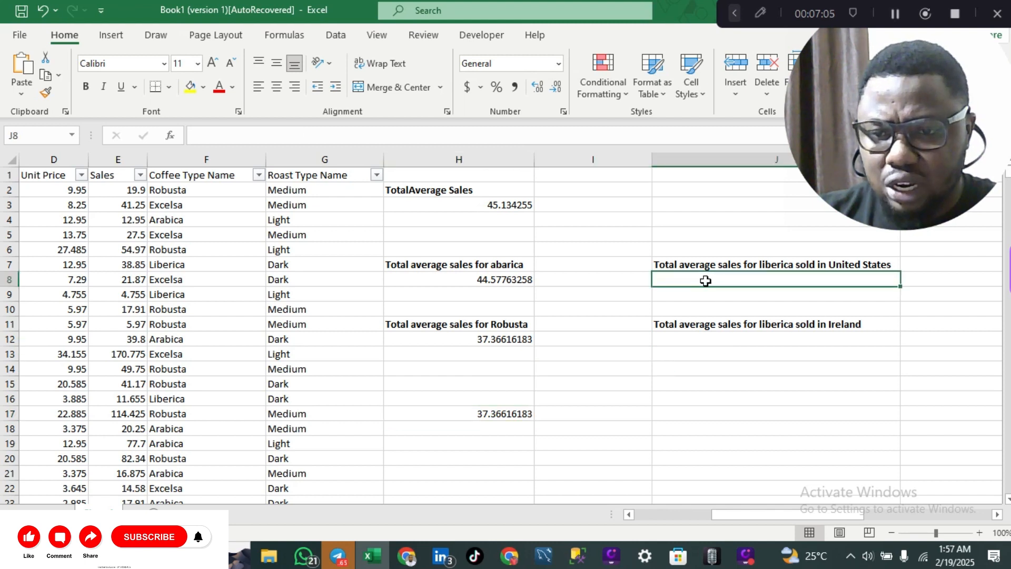
{"action": "type", "text": "="}
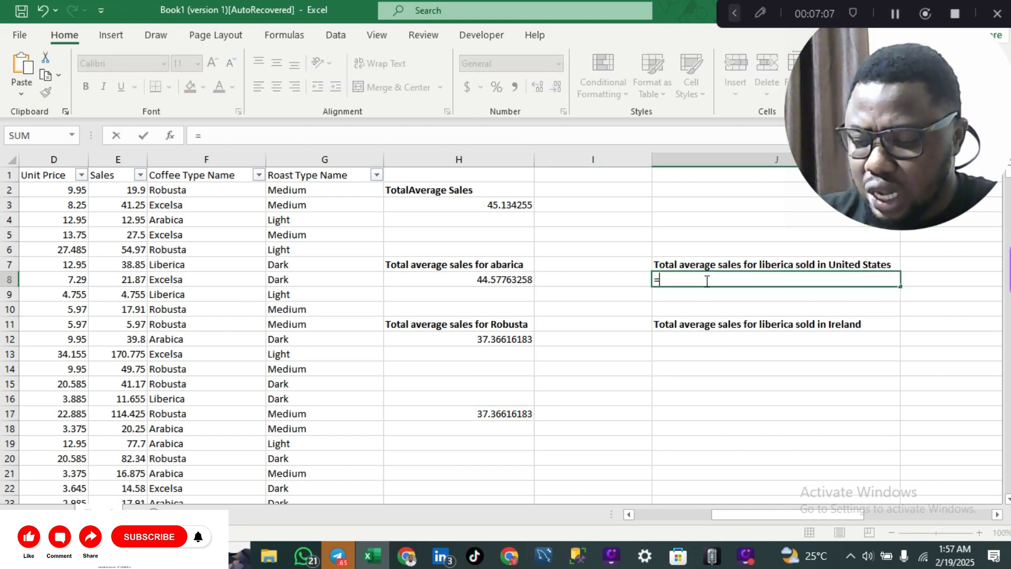
{"action": "type", "text": "averag"}
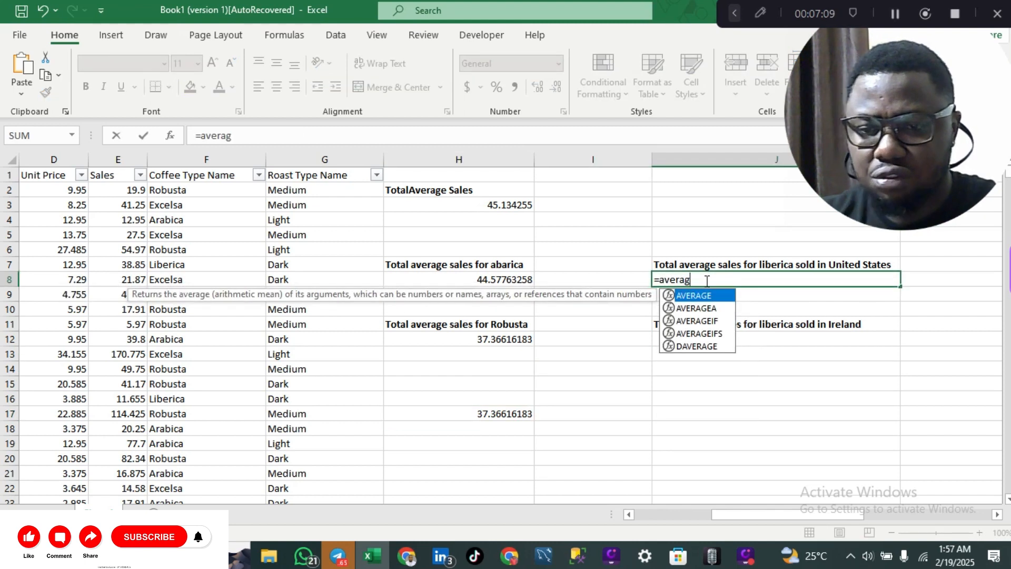
{"action": "key", "text": "Down"}
{"action": "key", "text": "Down"}
{"action": "key", "text": "Down"}
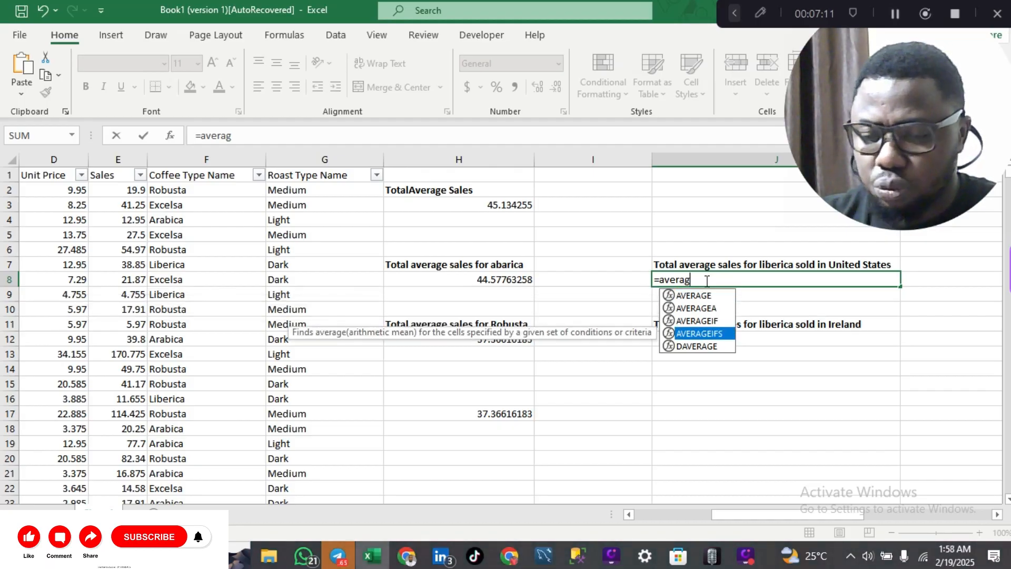
{"action": "key", "text": "Tab"}
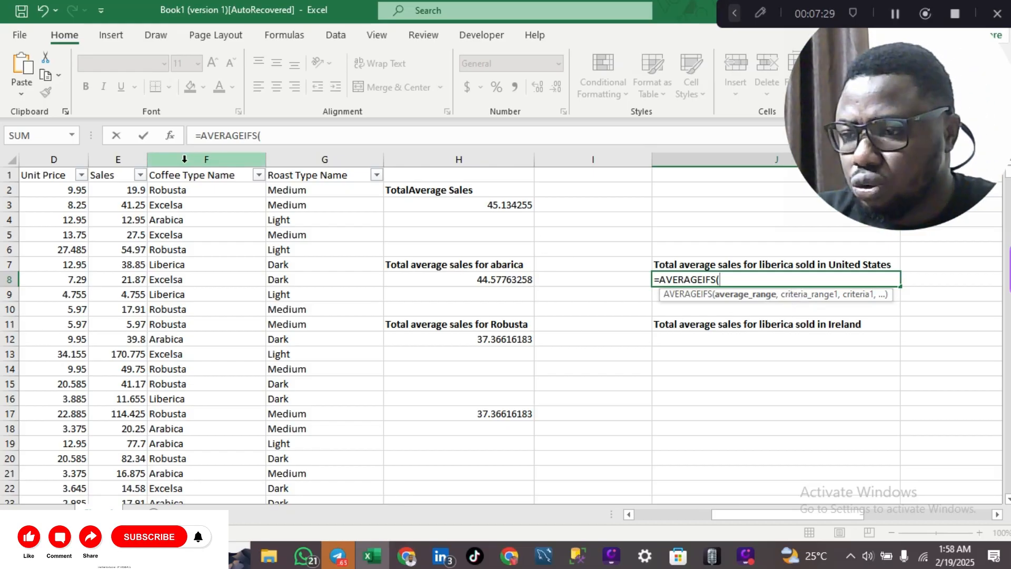
{"action": "left_click", "coordinate": [121, 160]}
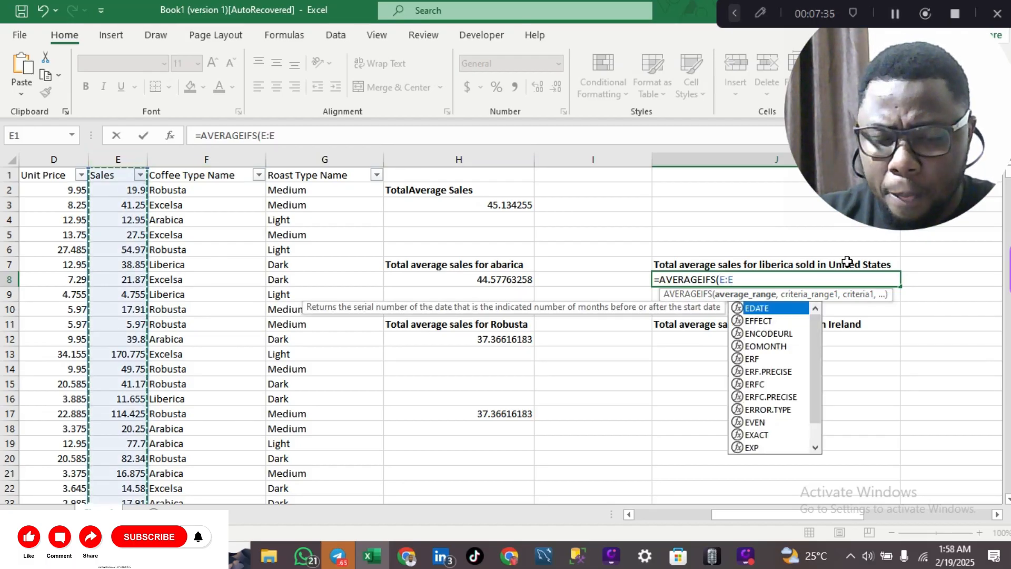
{"action": "type", "text": ","}
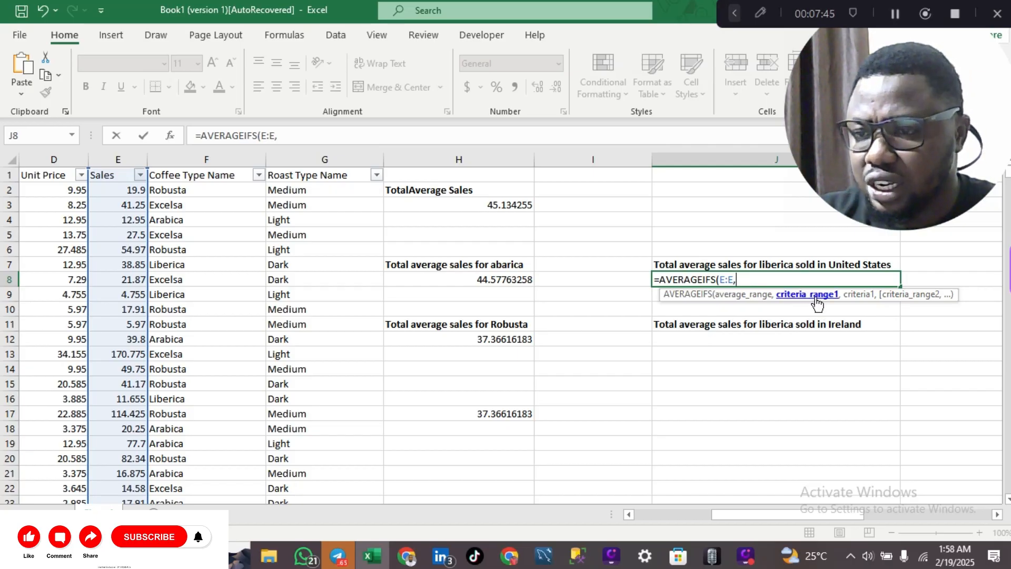
{"action": "left_click", "coordinate": [245, 159]}
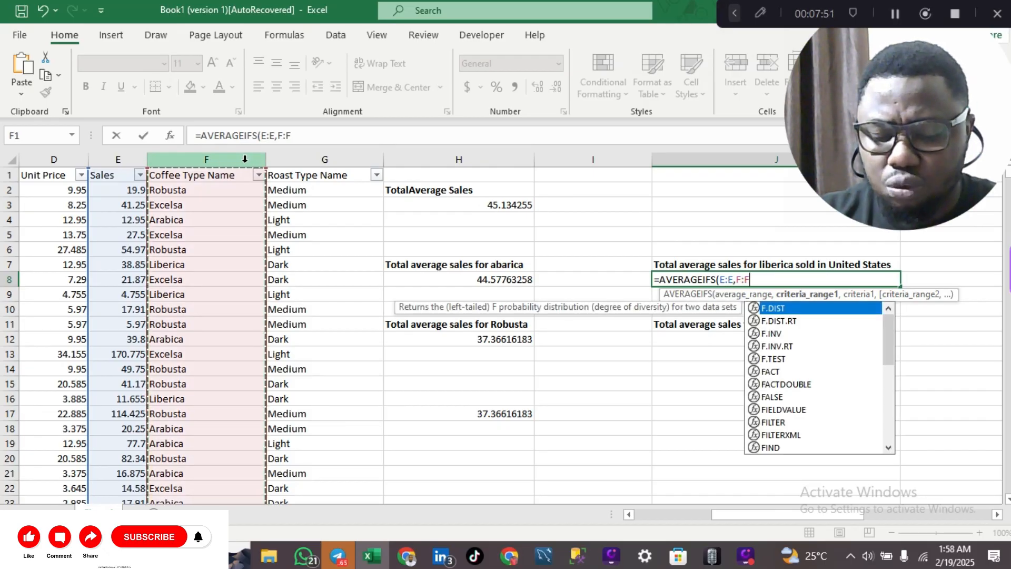
{"action": "type", "text": ","}
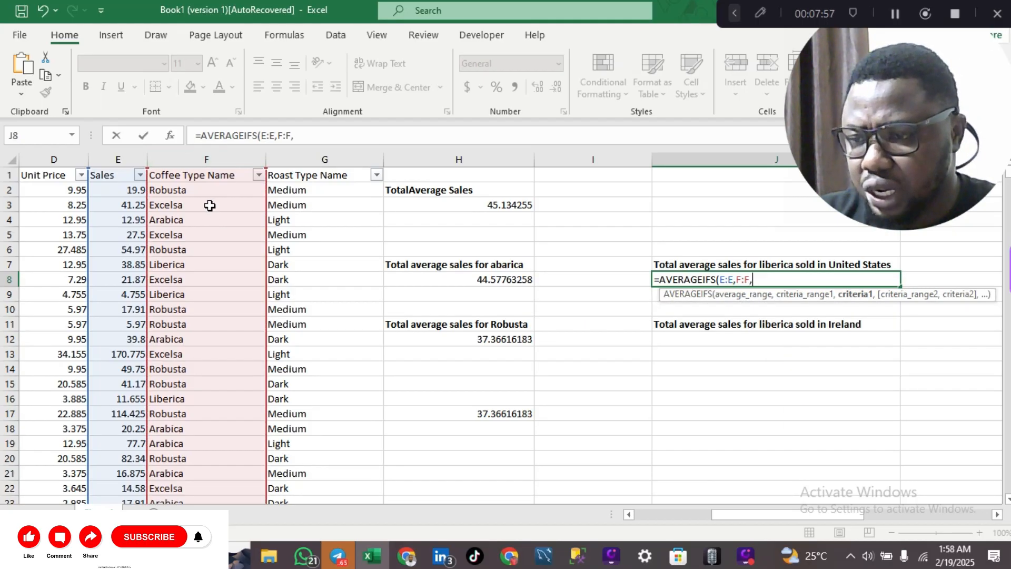
{"action": "left_click", "coordinate": [183, 263]}
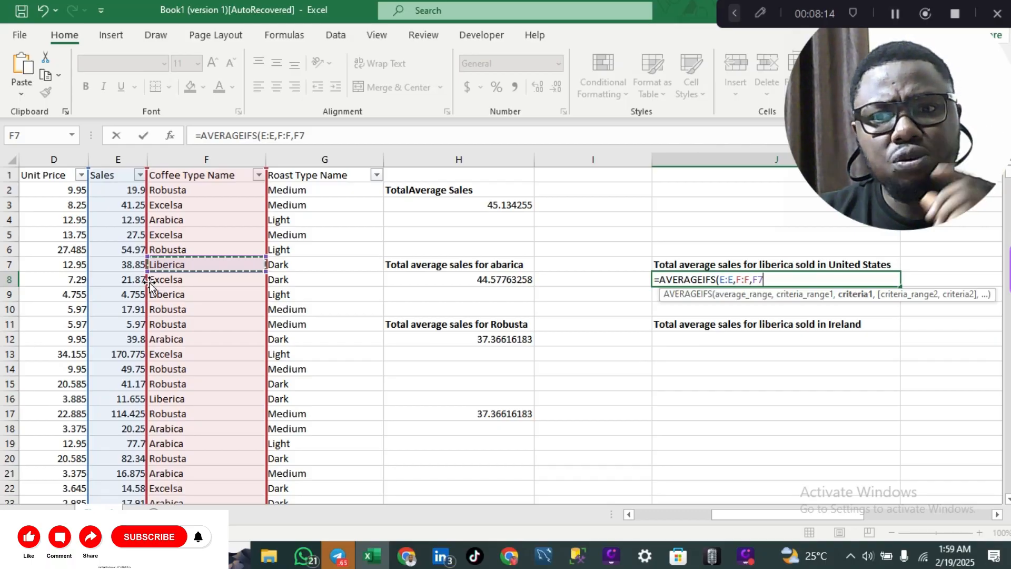
Add Country column A with United States in A2 as second criterion, giving 47.92736702.
{"action": "scroll", "coordinate": [150, 285], "scroll_direction": "left", "scroll_amount": 3}
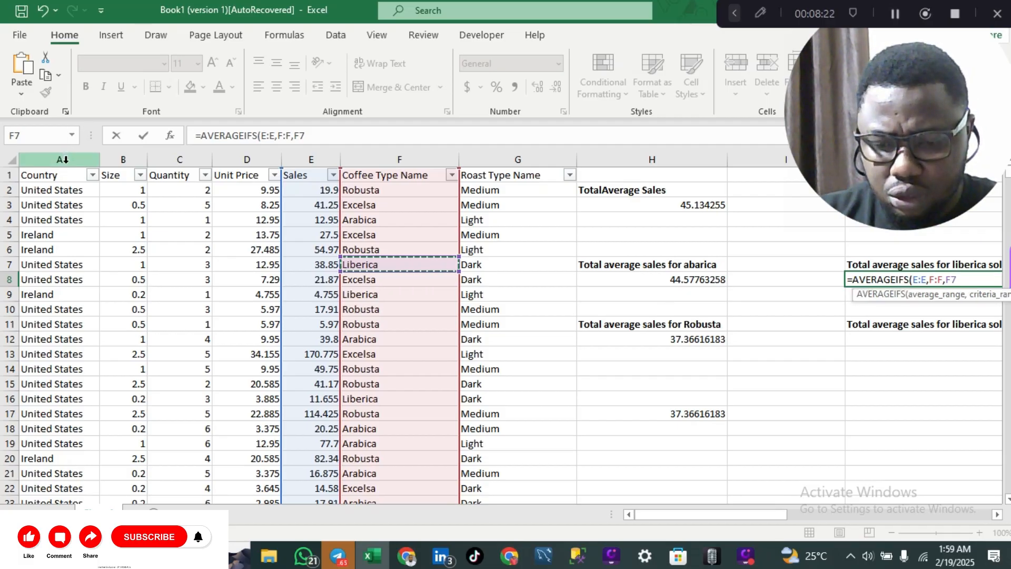
{"action": "type", "text": ","}
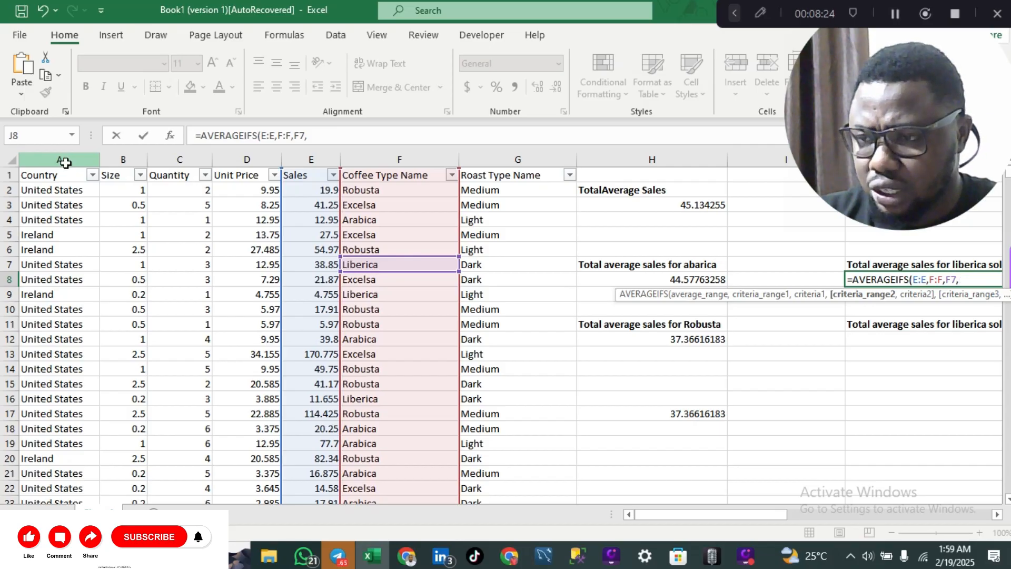
{"action": "left_click", "coordinate": [62, 159]}
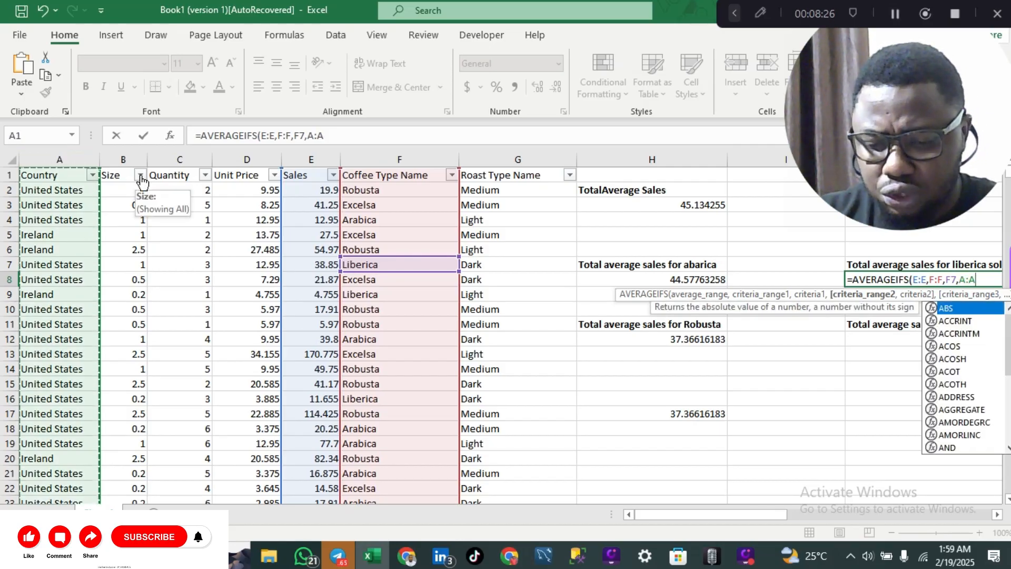
{"action": "type", "text": ","}
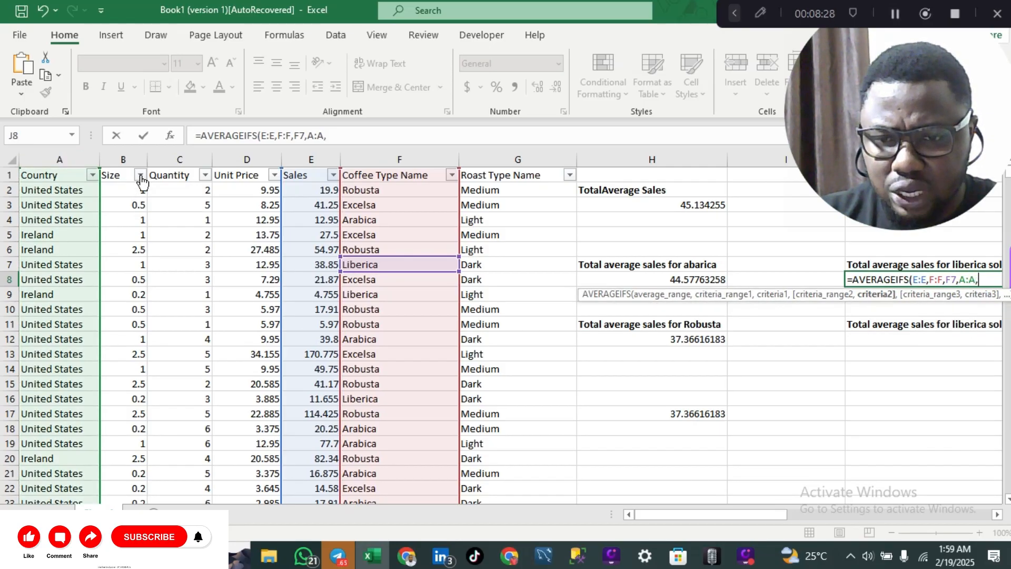
{"action": "left_click", "coordinate": [73, 190]}
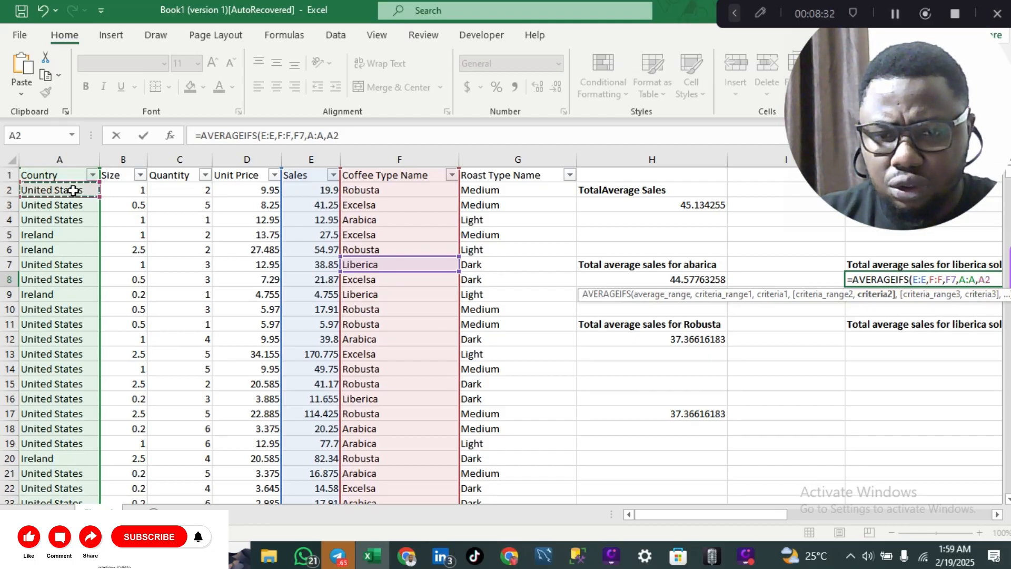
{"action": "key", "text": "Return"}
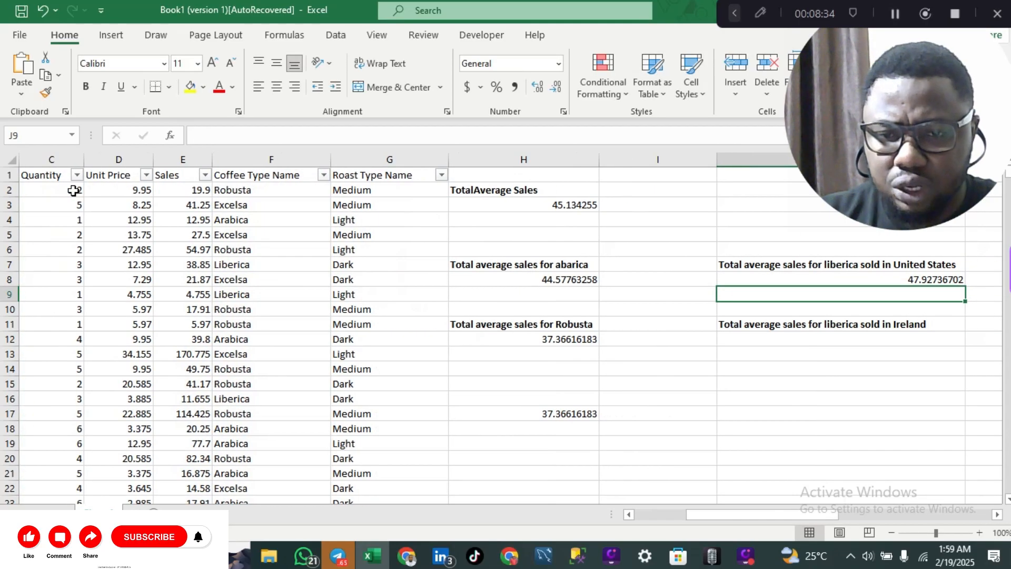
Start an AVERAGEIFS formula in J12 and bring up its Function Arguments form.
{"action": "scroll", "coordinate": [604, 261], "scroll_direction": "right", "scroll_amount": 2}
{"action": "scroll", "coordinate": [604, 261], "scroll_direction": "right", "scroll_amount": 1}
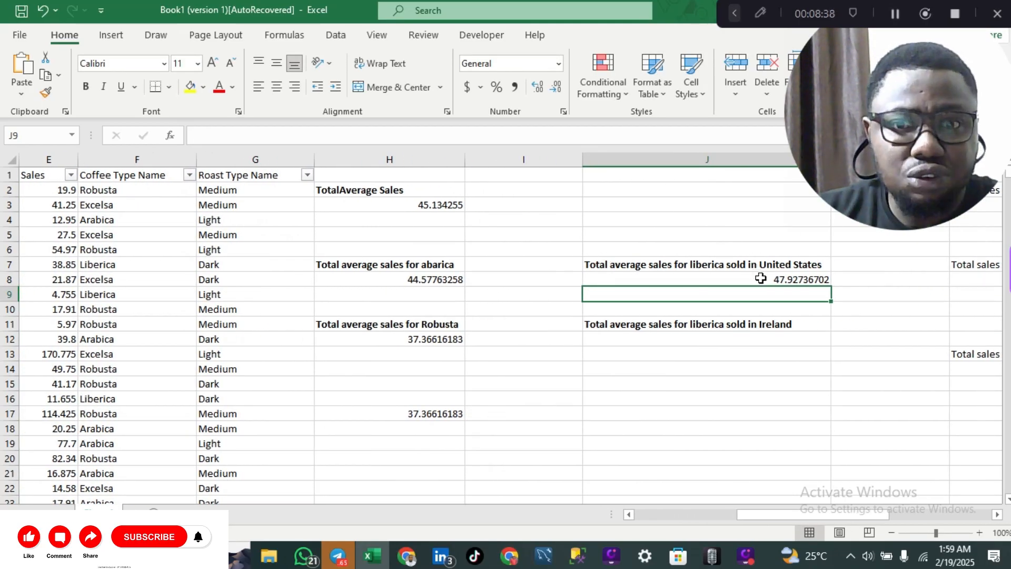
{"action": "left_click", "coordinate": [706, 339]}
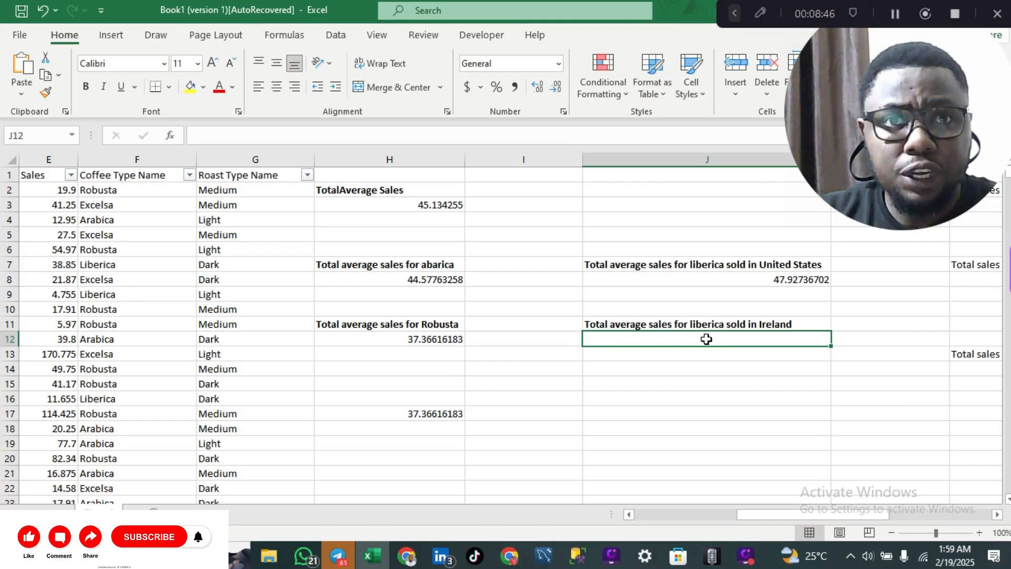
{"action": "type", "text": "="}
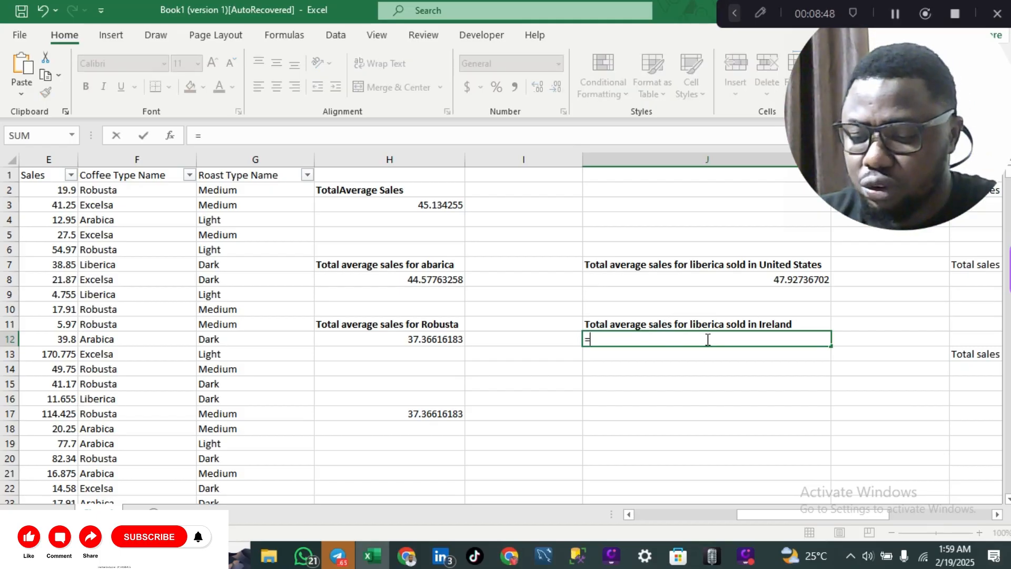
{"action": "type", "text": "avera"}
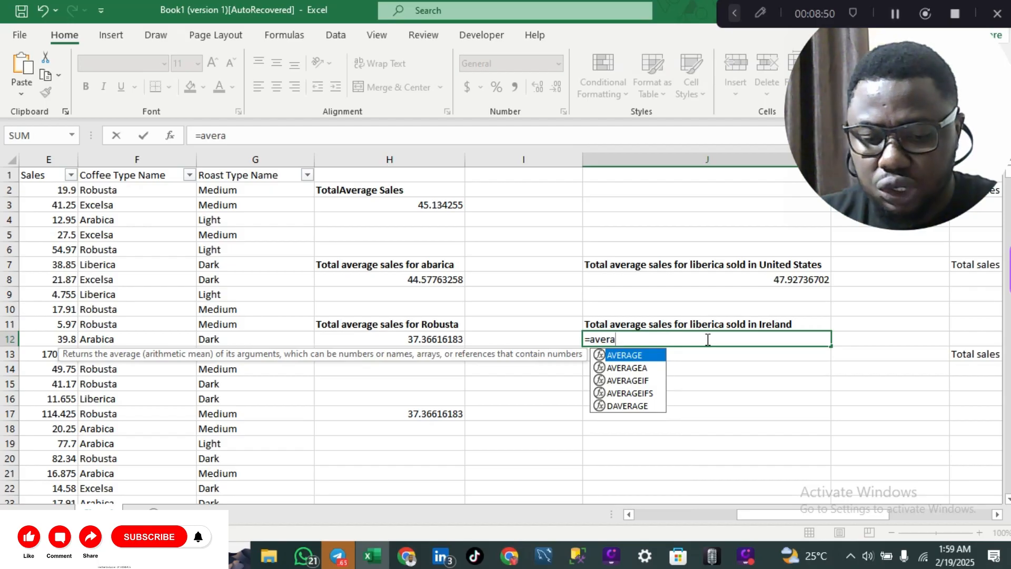
{"action": "key", "text": "Down"}
{"action": "key", "text": "Tab"}
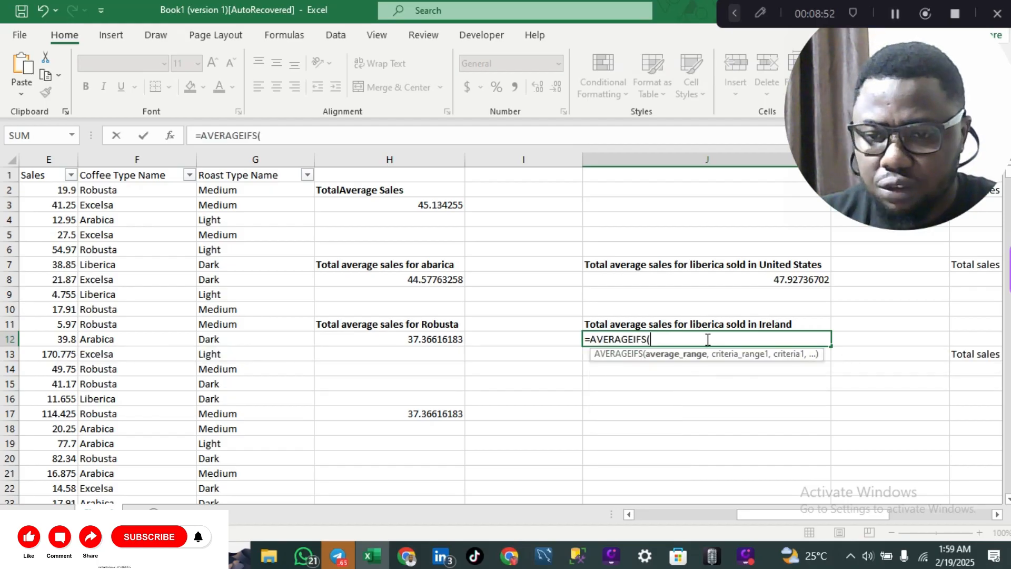
{"action": "key", "text": "ctrl+a"}
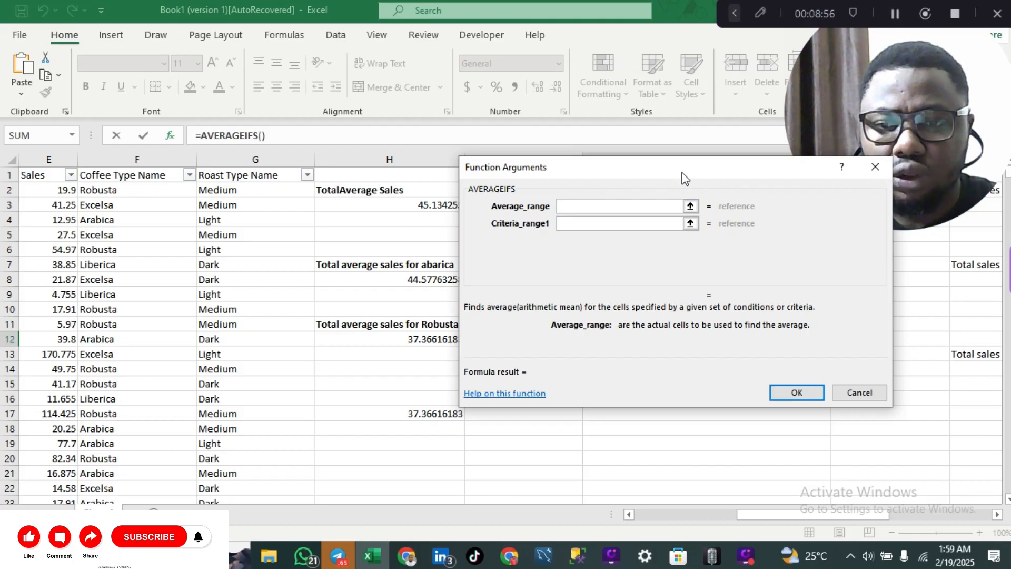
Set Average_range E:E, Criteria_range1 F:F and Criteria1 F7 for Liberica.
{"action": "left_click_drag", "start_coordinate": [685, 178], "coordinate": [681, 253]}
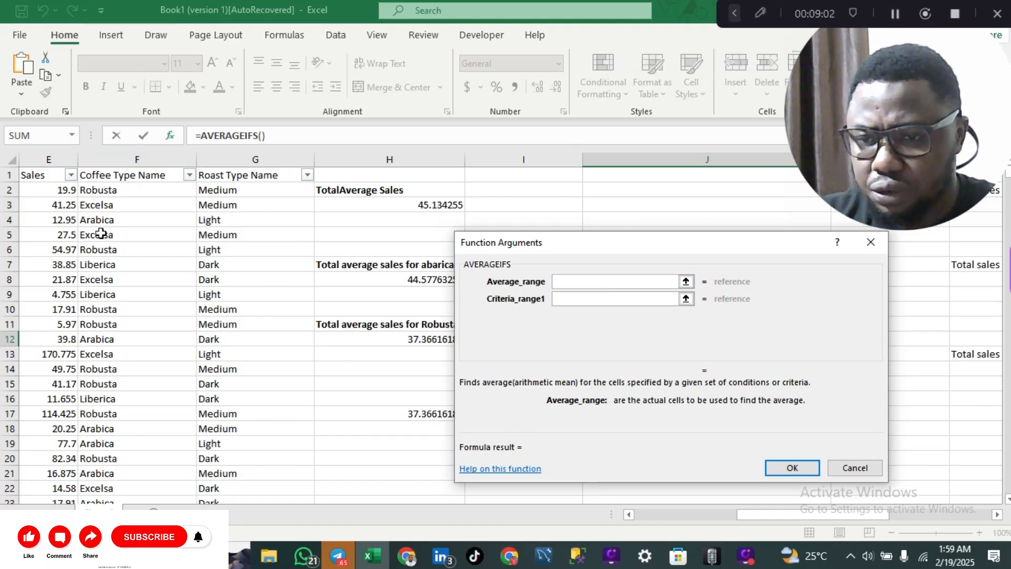
{"action": "scroll", "coordinate": [101, 234], "scroll_direction": "left", "scroll_amount": 3}
{"action": "left_click", "coordinate": [226, 159]}
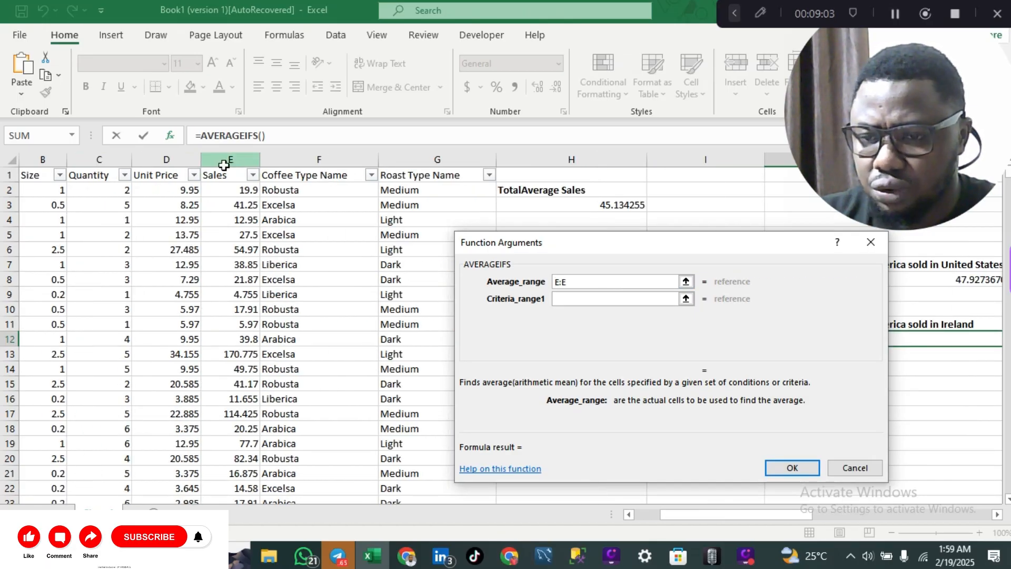
{"action": "left_click", "coordinate": [580, 299]}
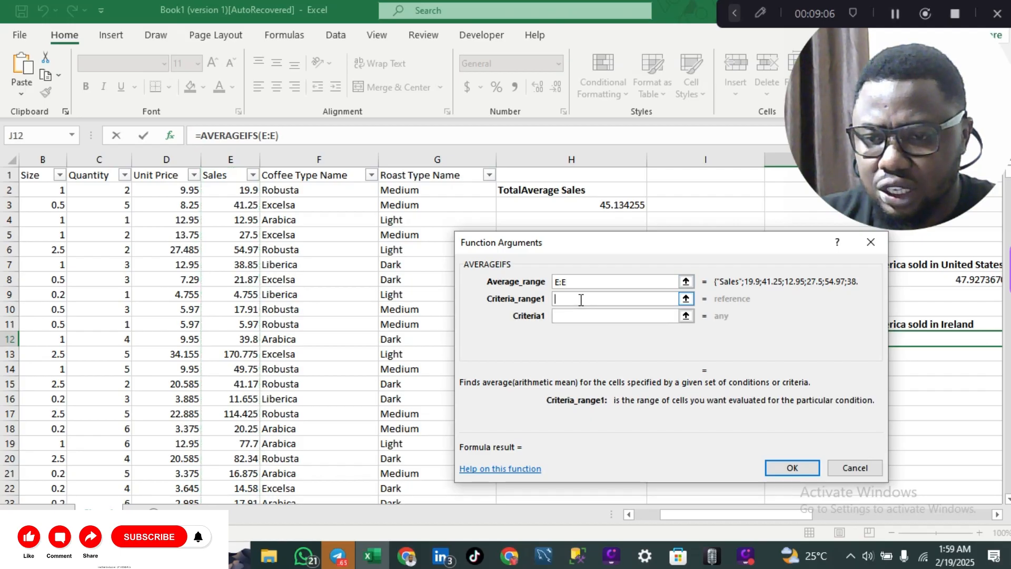
{"action": "left_click", "coordinate": [332, 159]}
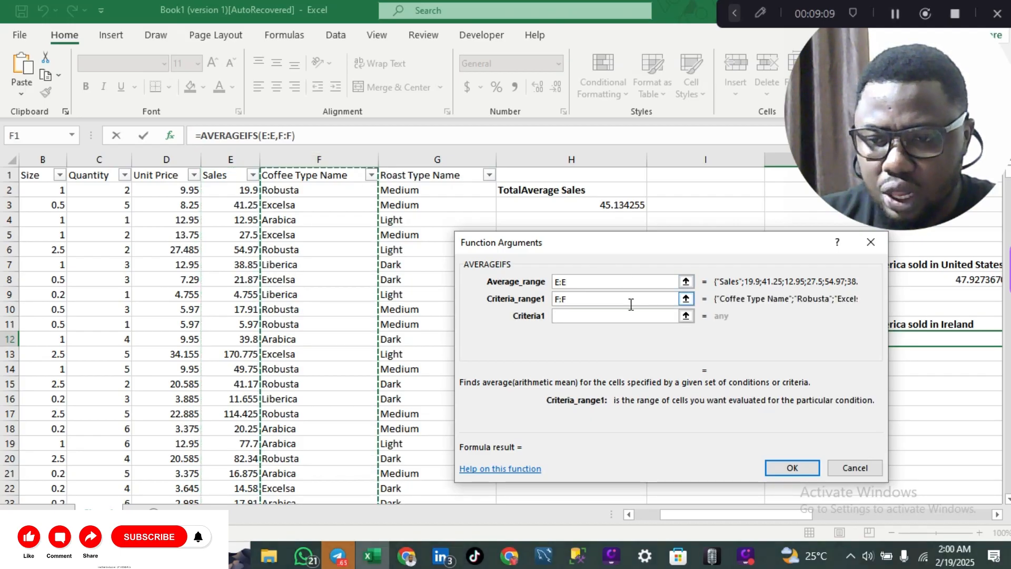
{"action": "left_click", "coordinate": [617, 317]}
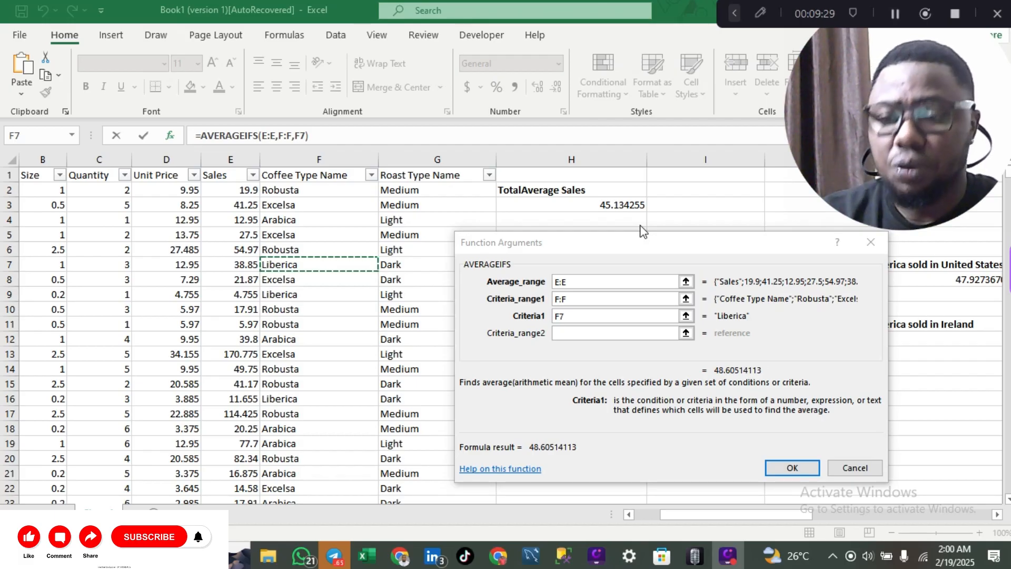
Set Criteria_range2 A:A and Criteria2 A9 (Ireland), giving 55.55346154 in J12.
{"action": "left_click", "coordinate": [572, 333]}
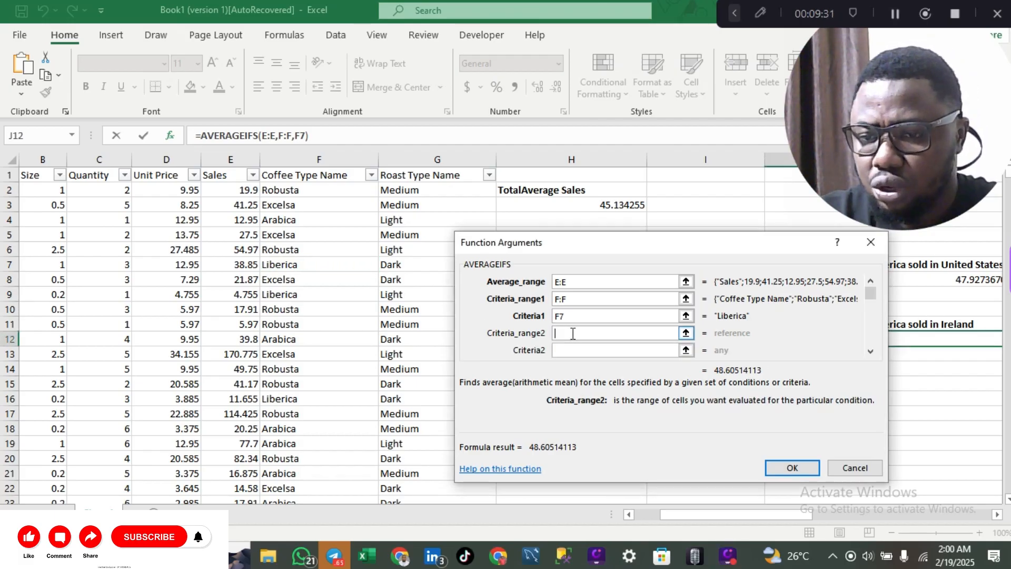
{"action": "scroll", "coordinate": [371, 355], "scroll_direction": "left", "scroll_amount": 2}
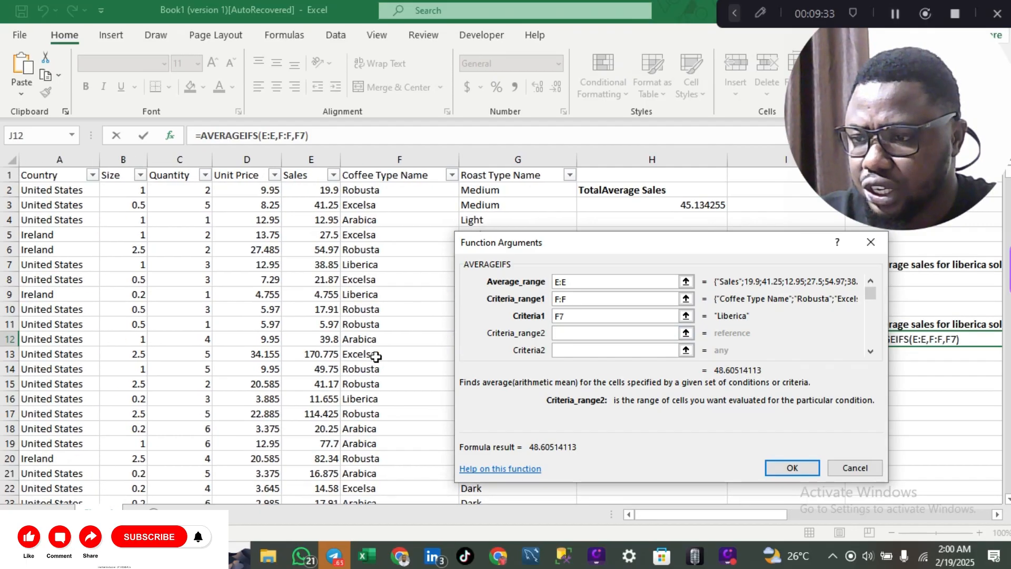
{"action": "left_click", "coordinate": [81, 159]}
{"action": "left_click", "coordinate": [573, 349]}
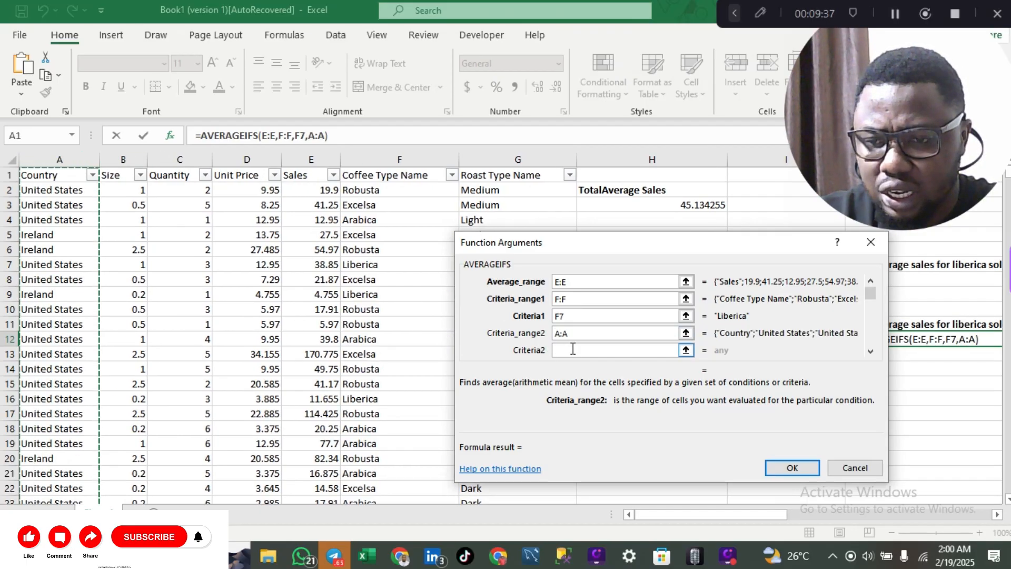
{"action": "left_click", "coordinate": [42, 294]}
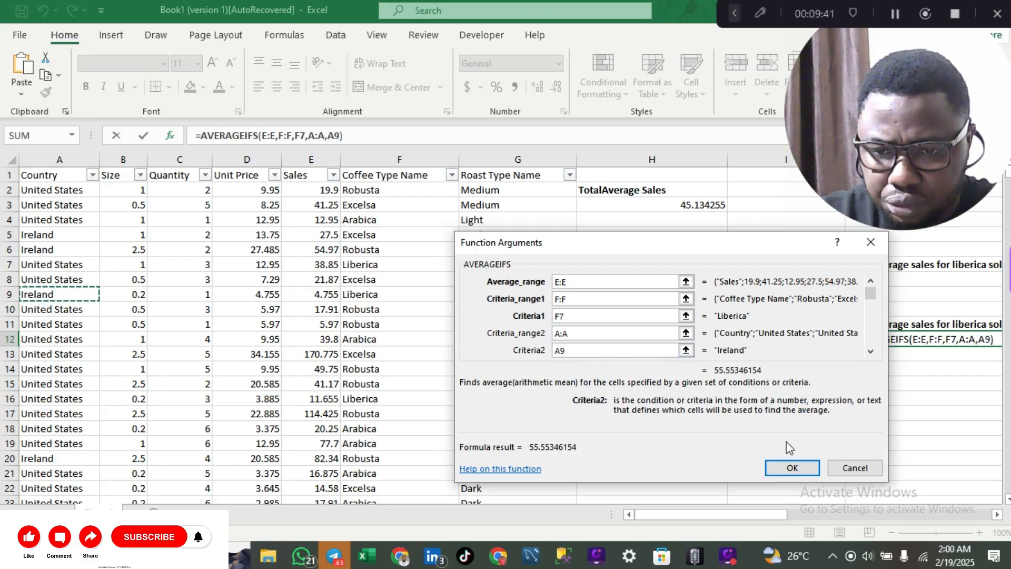
{"action": "left_click", "coordinate": [789, 468]}
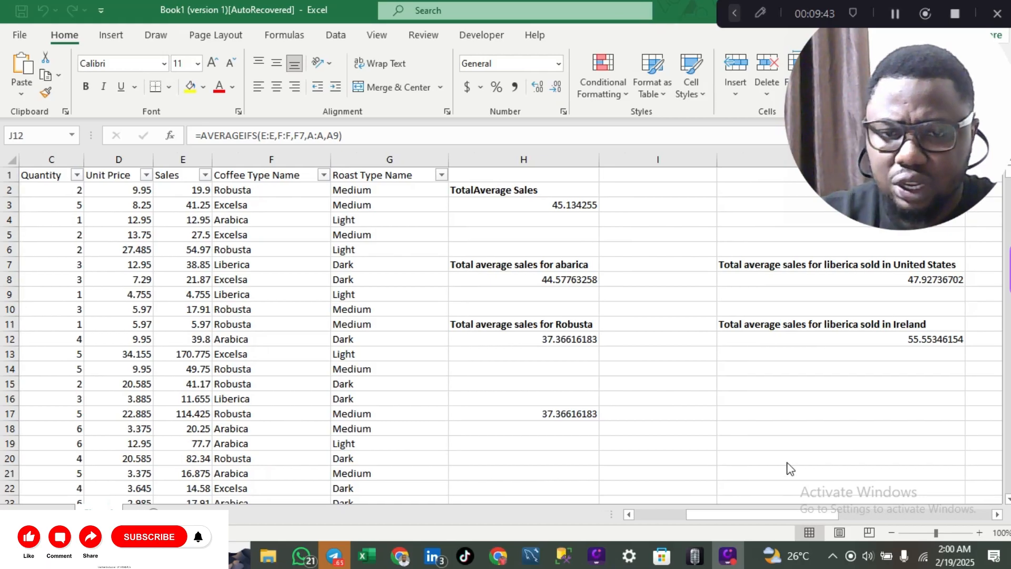
{"action": "scroll", "coordinate": [929, 363], "scroll_direction": "right", "scroll_amount": 3}
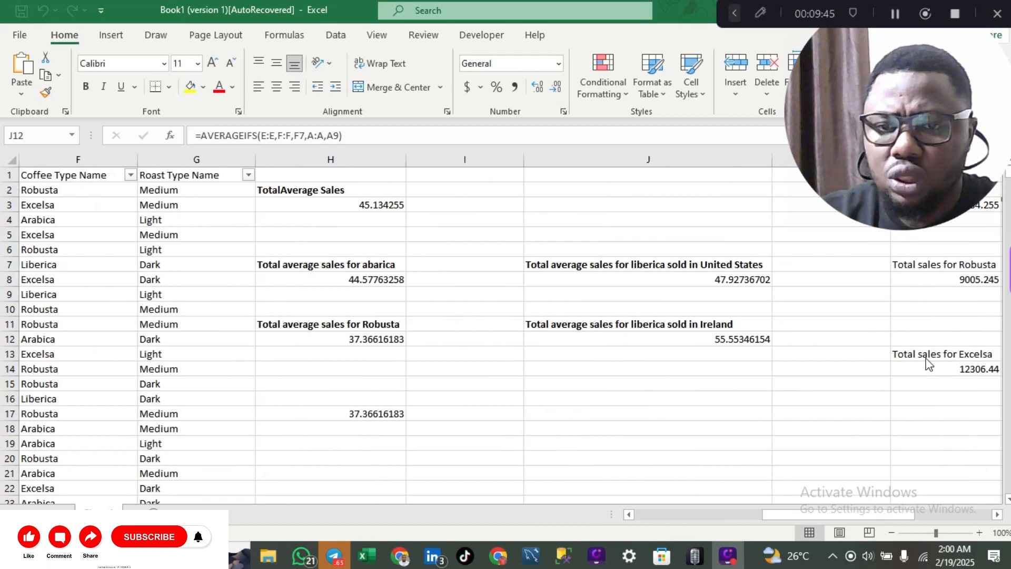